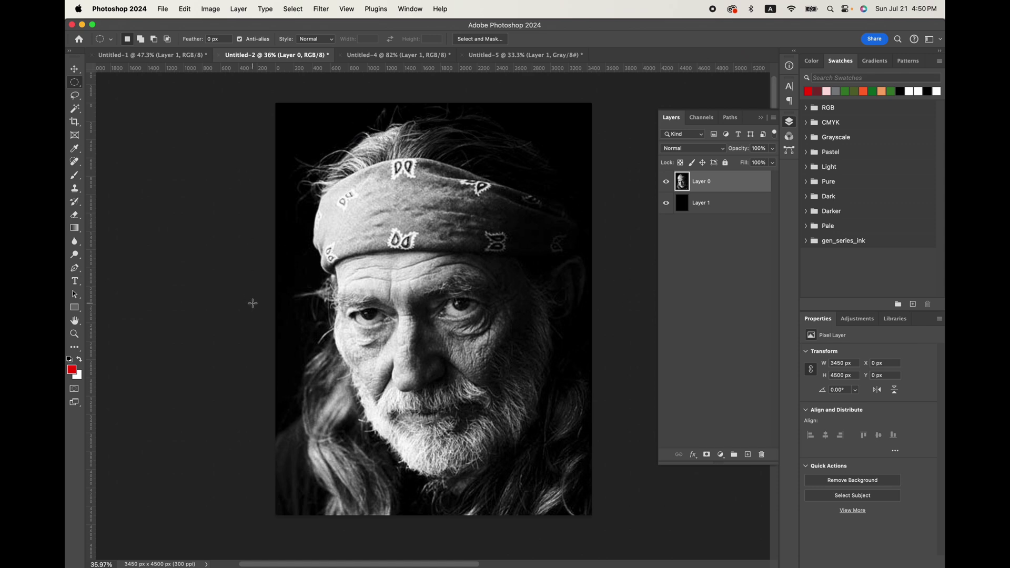
In the T-shirt mockup, hide the T-shirt and zoom in to inspect the face
click(403, 56)
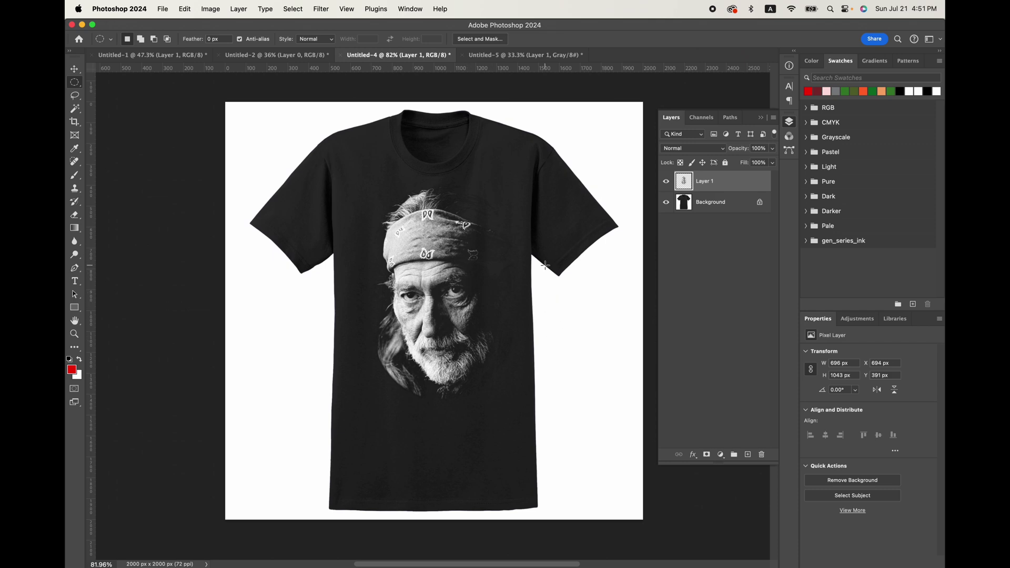
click(666, 202)
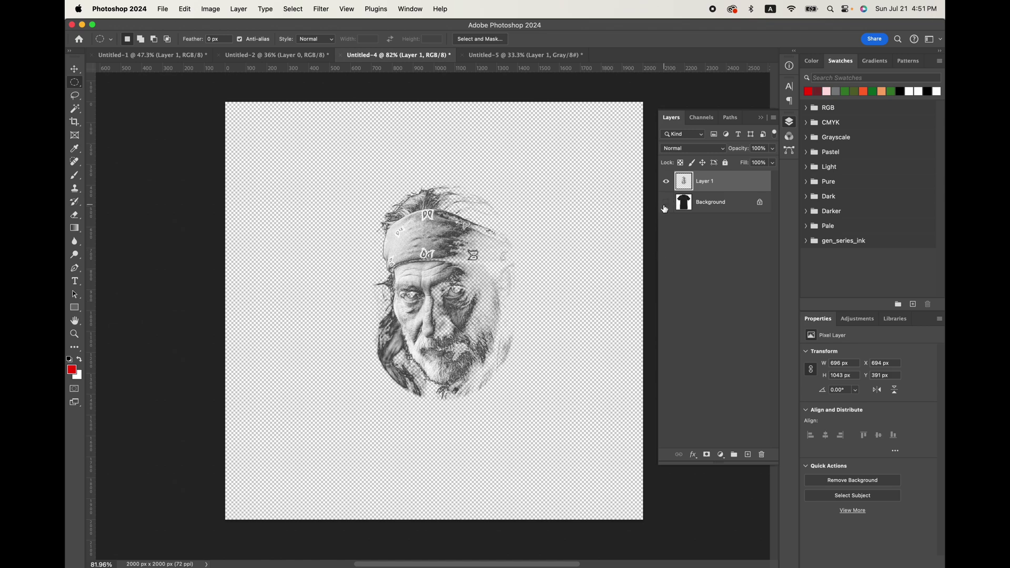
click(74, 333)
drag(431, 301, 466, 305)
scroll(480, 302, right, 3)
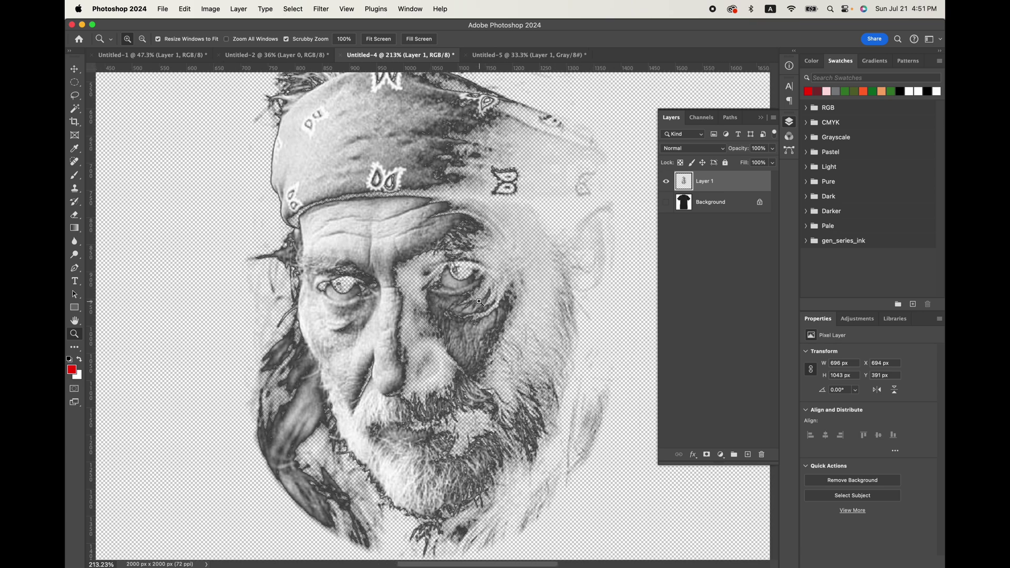
Back in the portrait, set the canvas height to 15 inches and generate content for the added strip
click(289, 55)
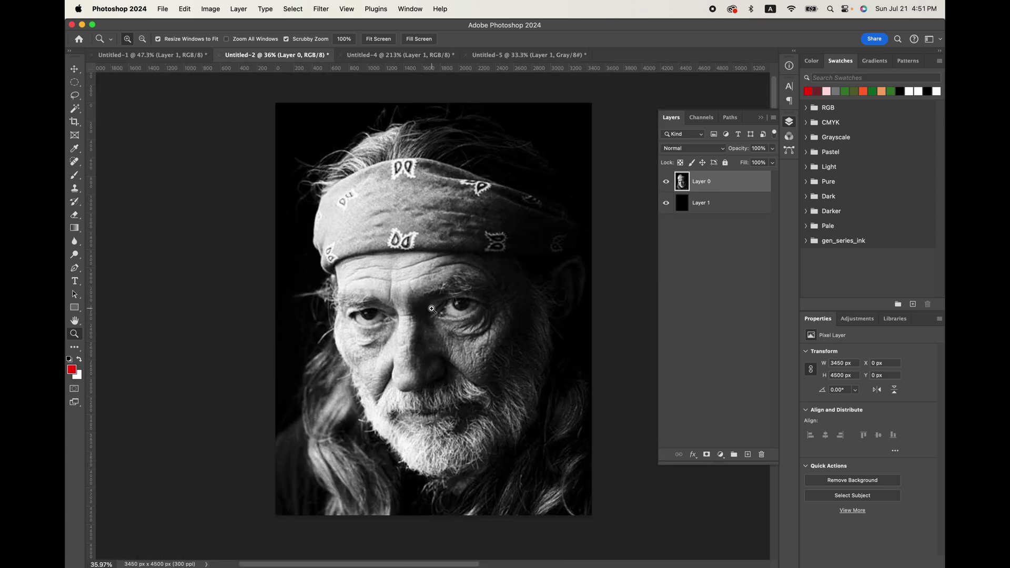
key(super+Tab)
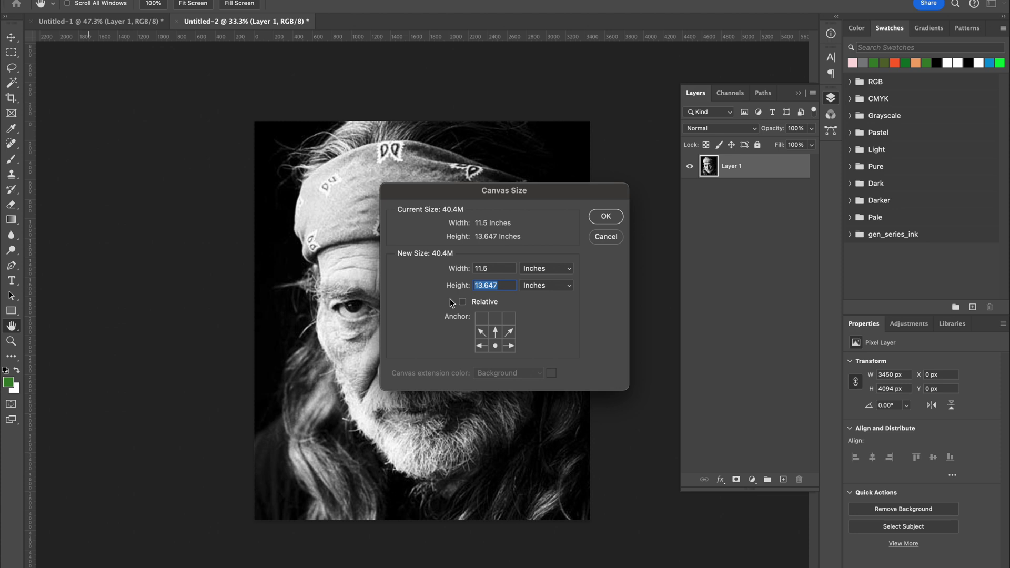
text(15)
click(601, 217)
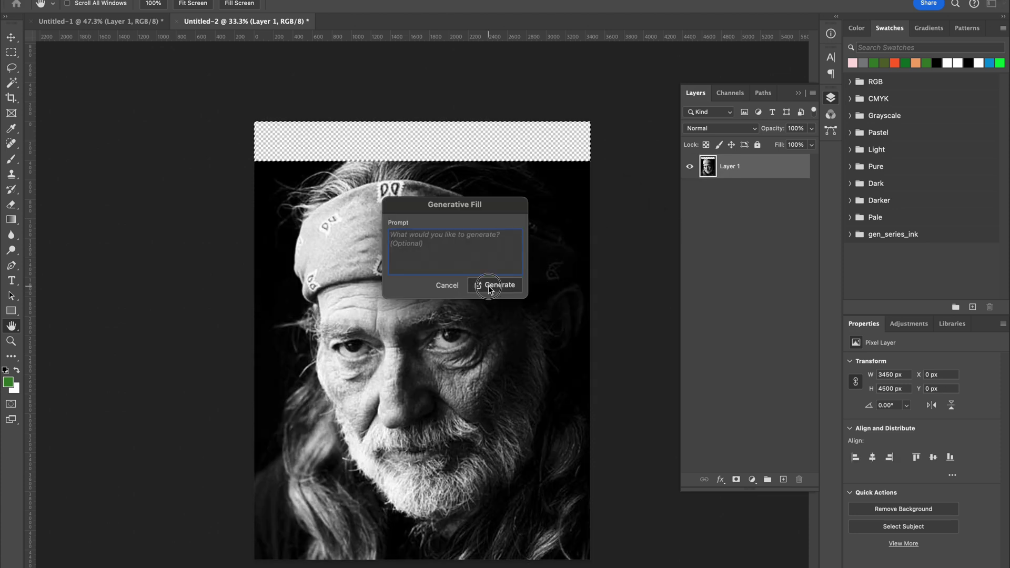
click(488, 285)
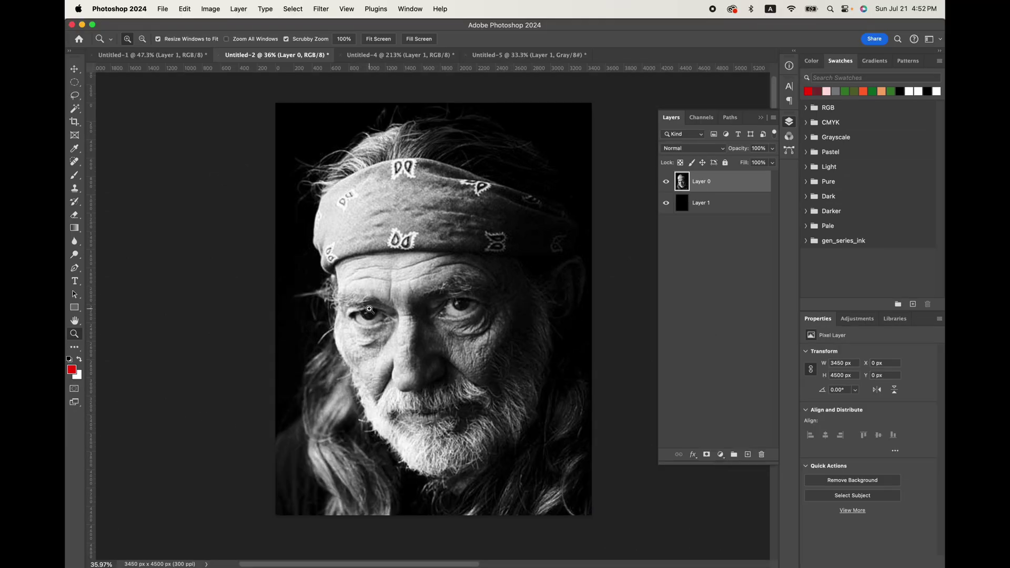
Draw an elliptical marquee around the head, face and beard and nudge it to center
click(74, 82)
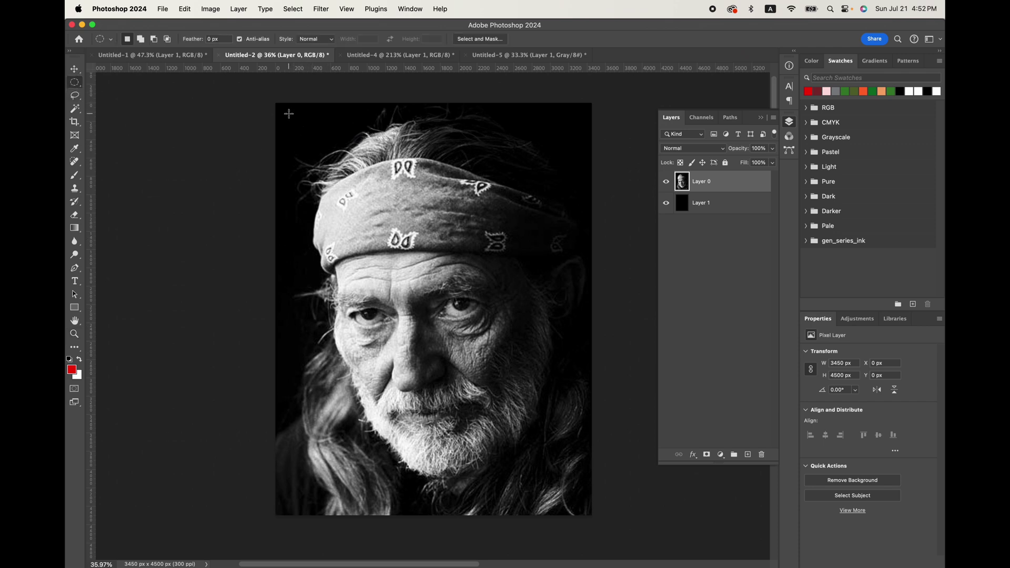
drag(282, 112, 582, 510)
drag(514, 144, 514, 147)
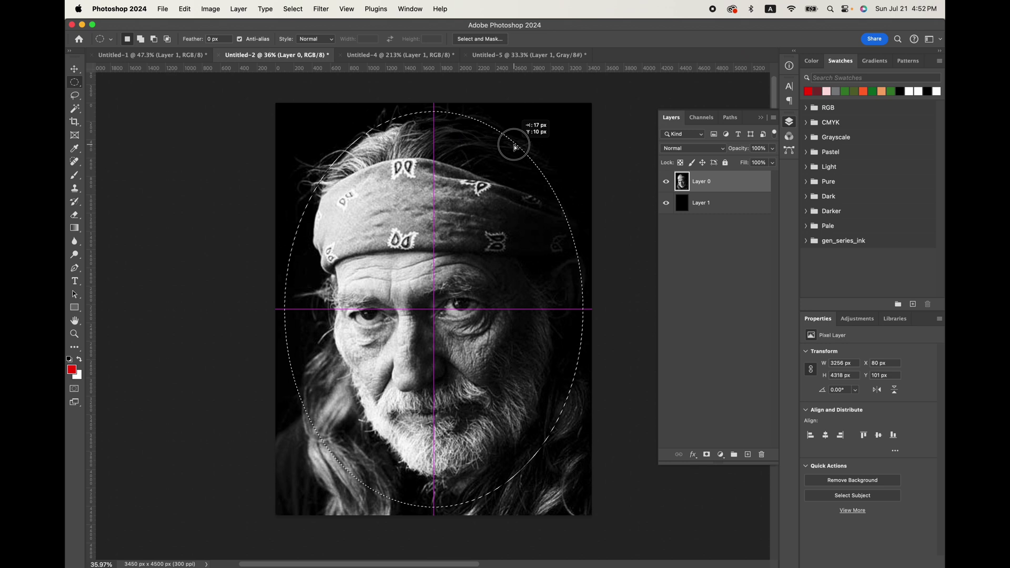
drag(514, 147, 512, 149)
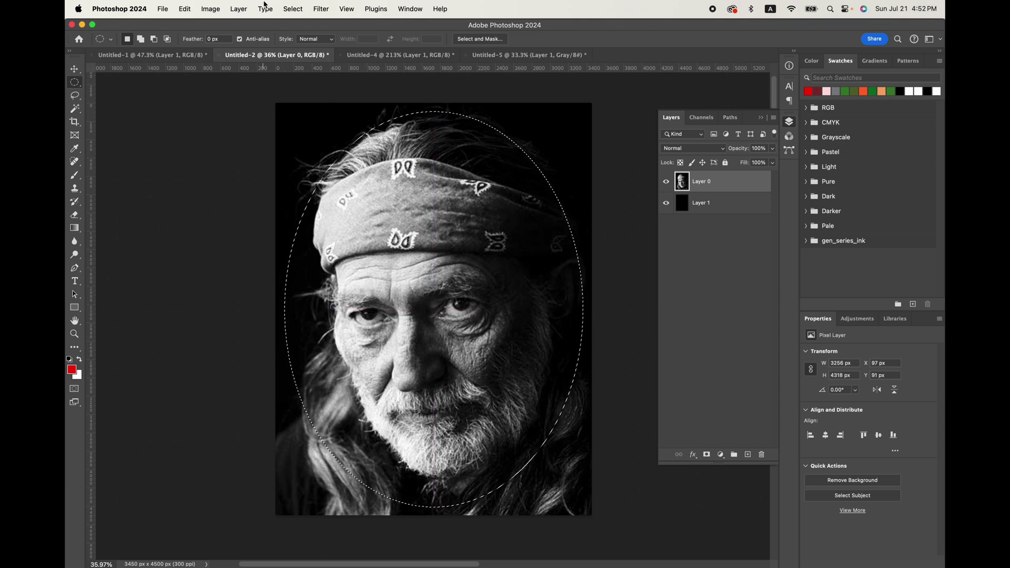
Feather the oval selection with a 25-pixel radius via Select > Modify > Feather
click(295, 8)
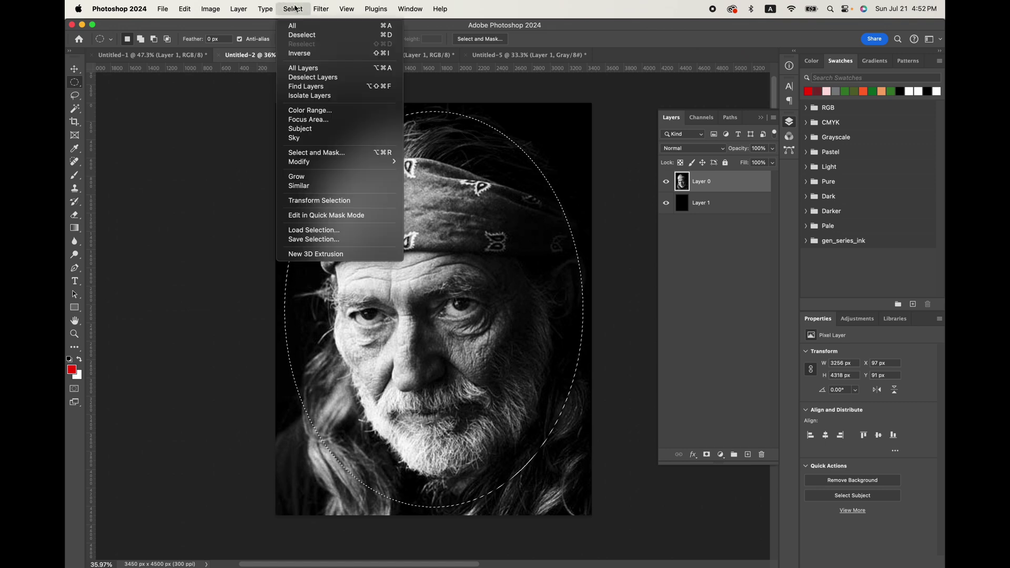
mouse_move(352, 166)
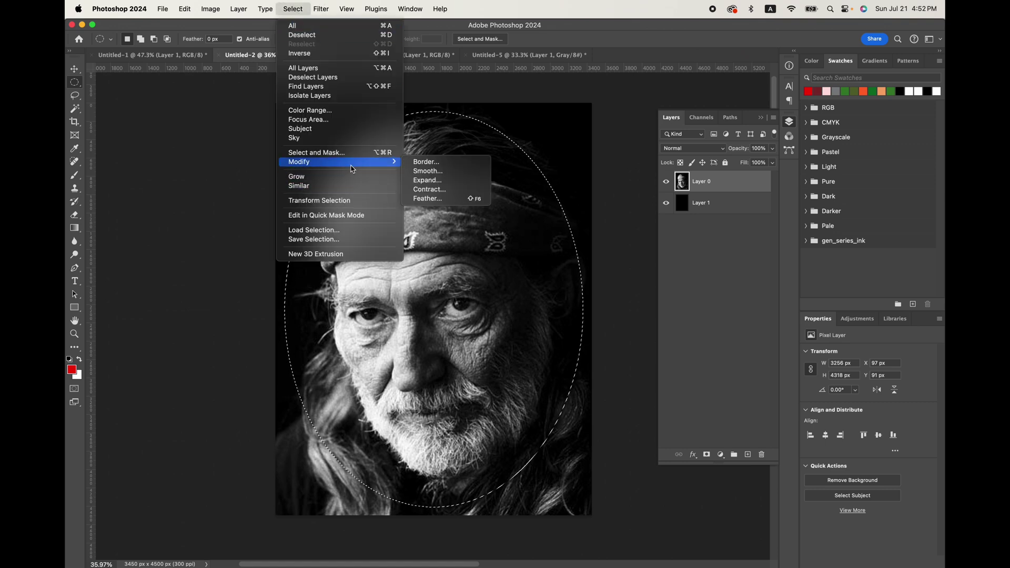
click(433, 200)
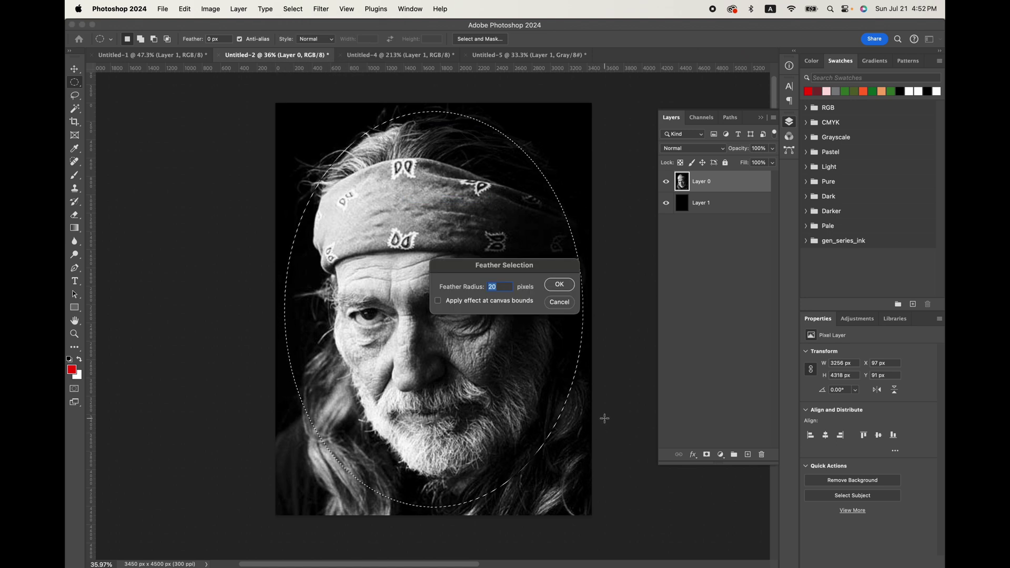
text(25)
click(559, 285)
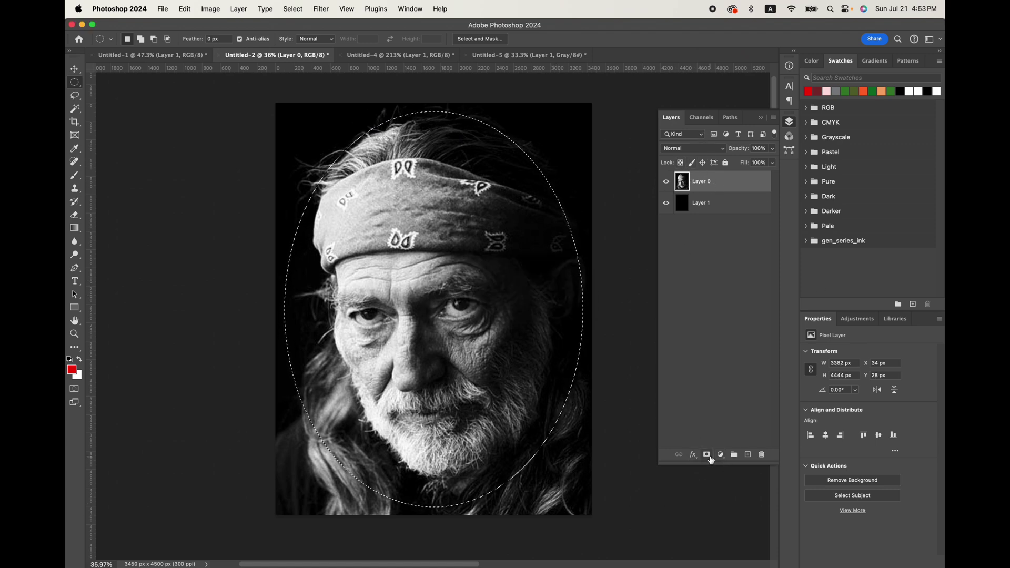
Mask the portrait layer to the feathered oval, check it against the black layer, then flatten
click(707, 457)
click(665, 204)
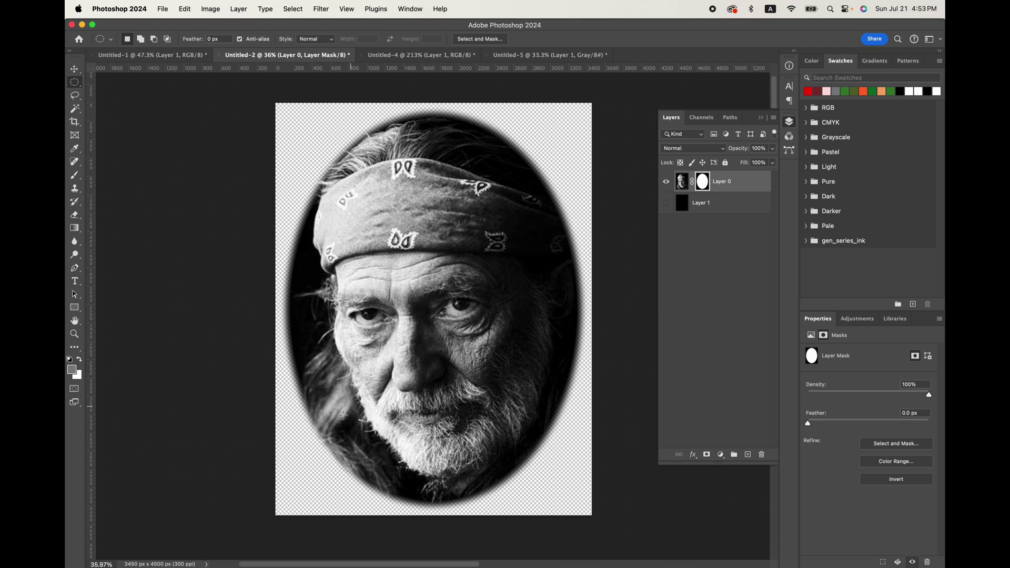
click(666, 204)
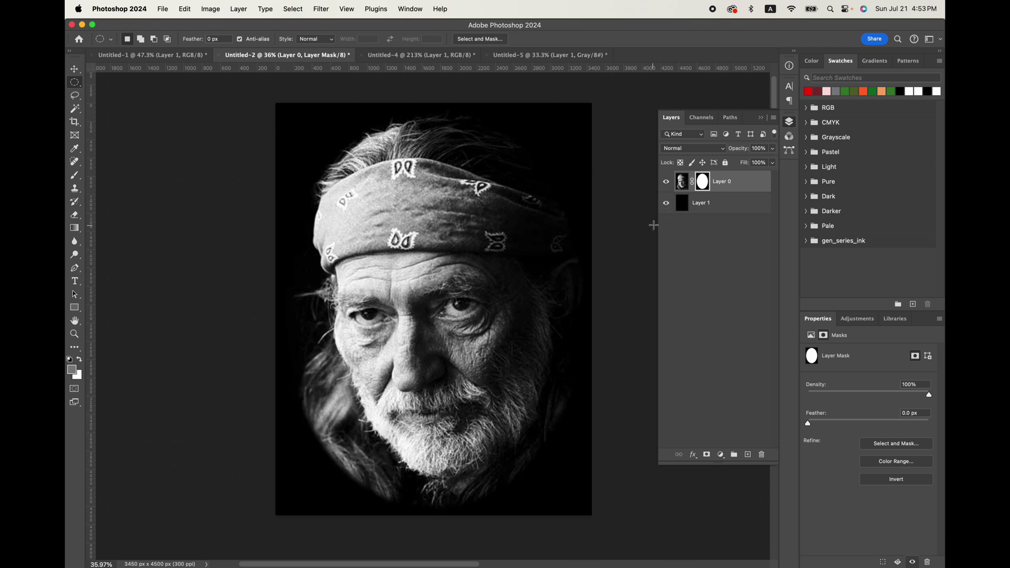
click(773, 118)
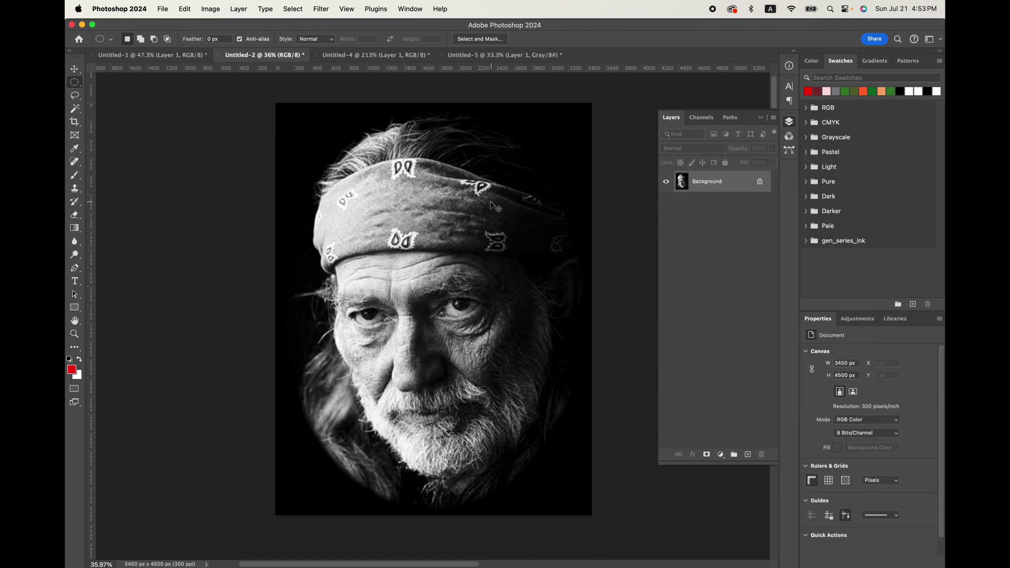
Copy the flattened portrait and paste it into a new 11.5 × 15 in, 300 ppi grayscale document
key(super+a)
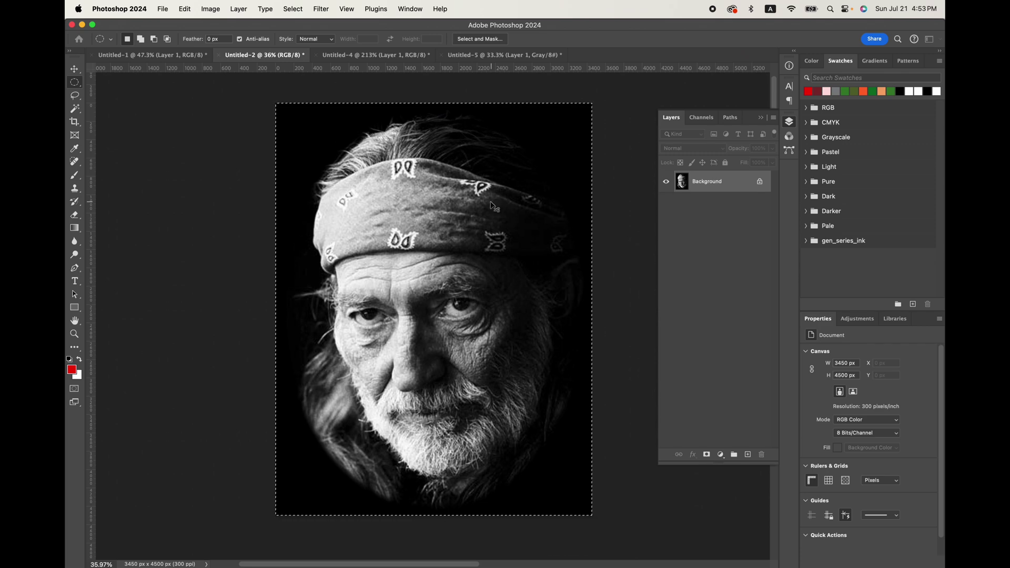
key(super+n)
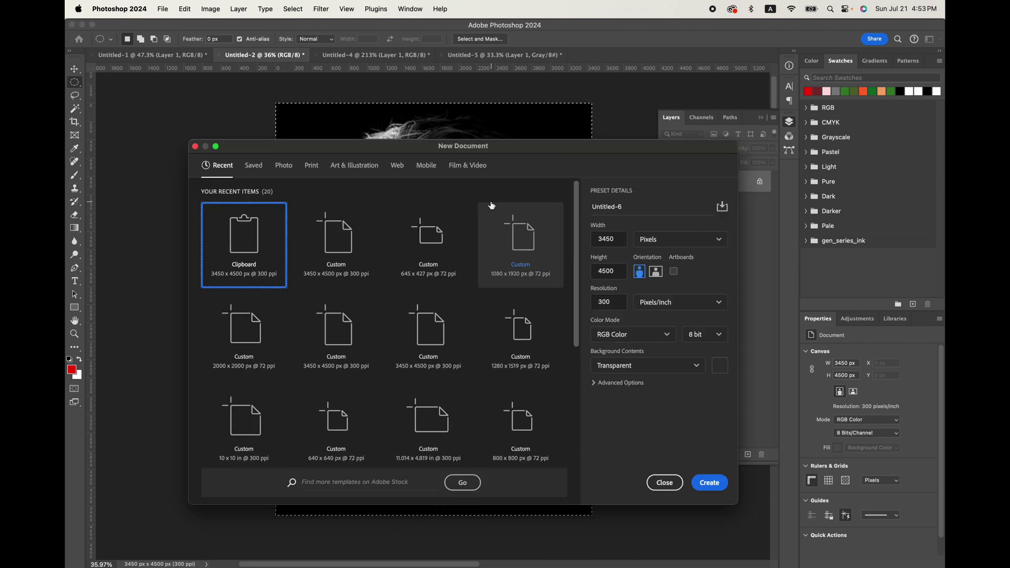
click(639, 240)
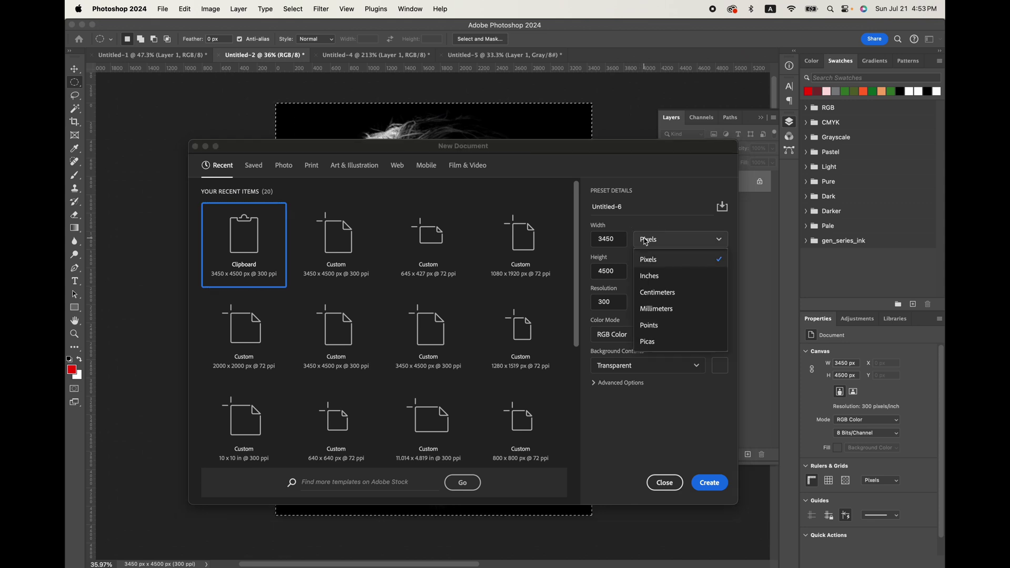
click(649, 276)
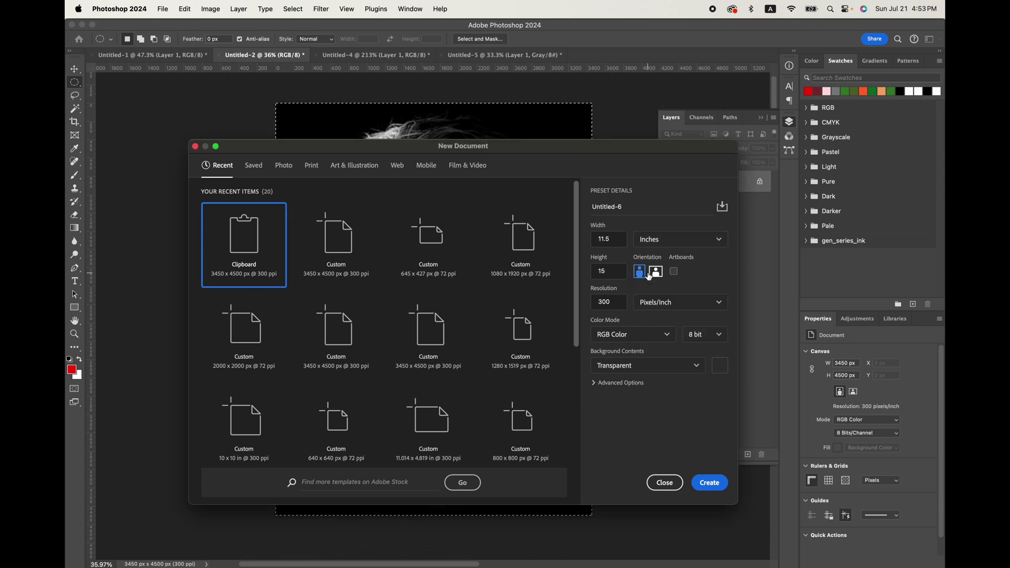
click(625, 337)
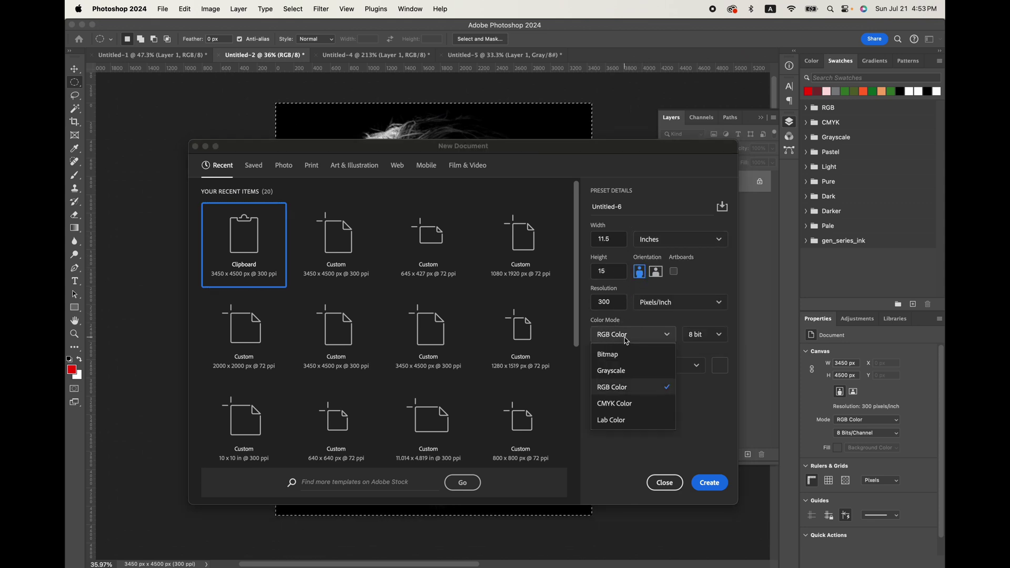
click(619, 371)
click(710, 484)
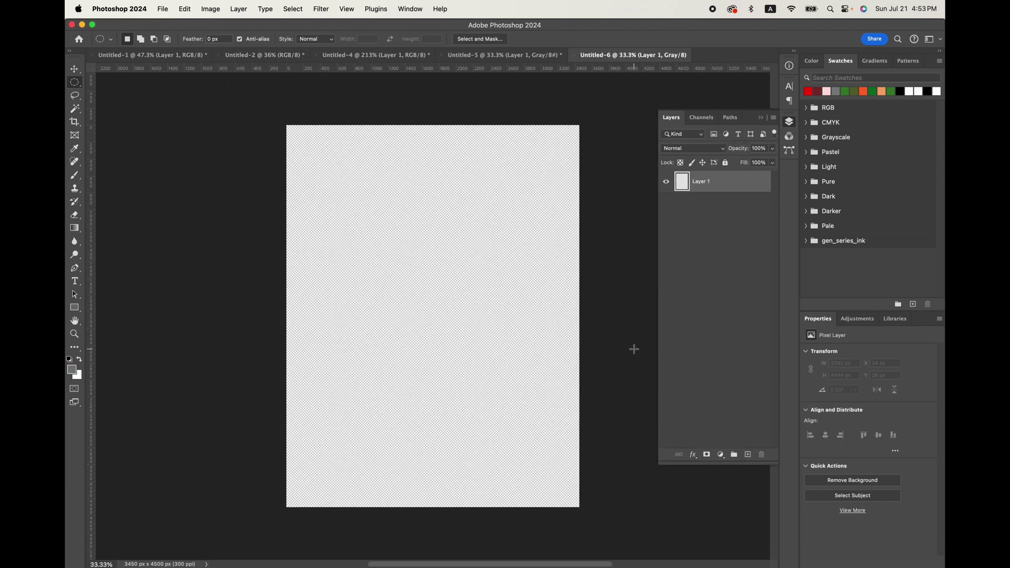
key(ctrl+v)
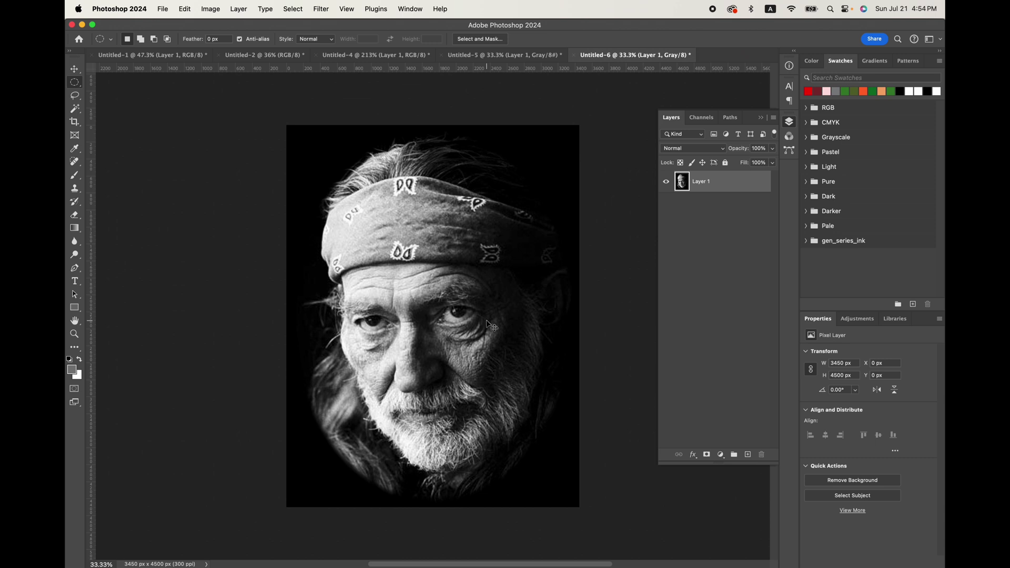
In Levels, set the black input point to 14 and the white input point to 55
key(ctrl+l)
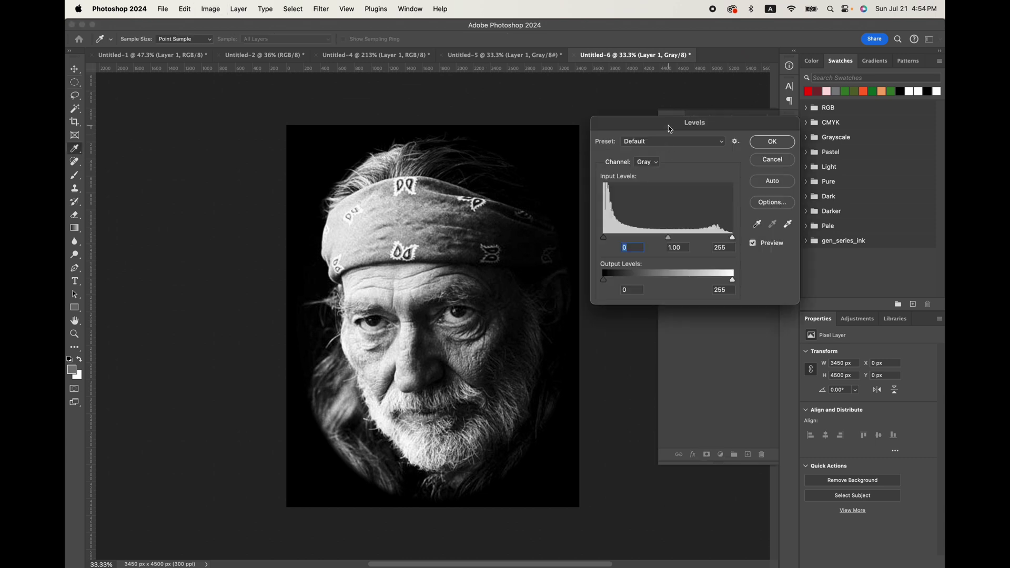
drag(669, 128, 540, 210)
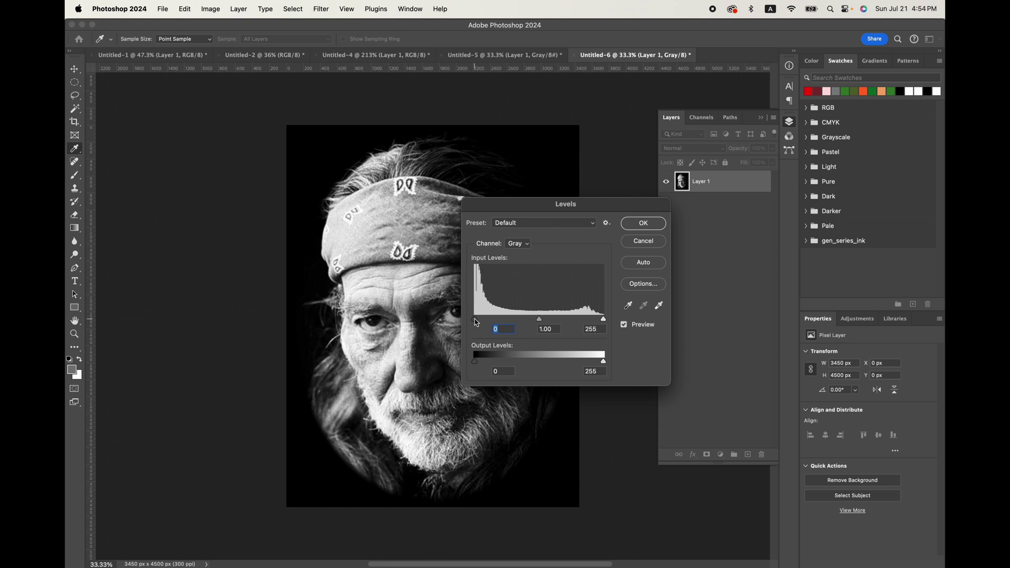
drag(476, 319, 482, 321)
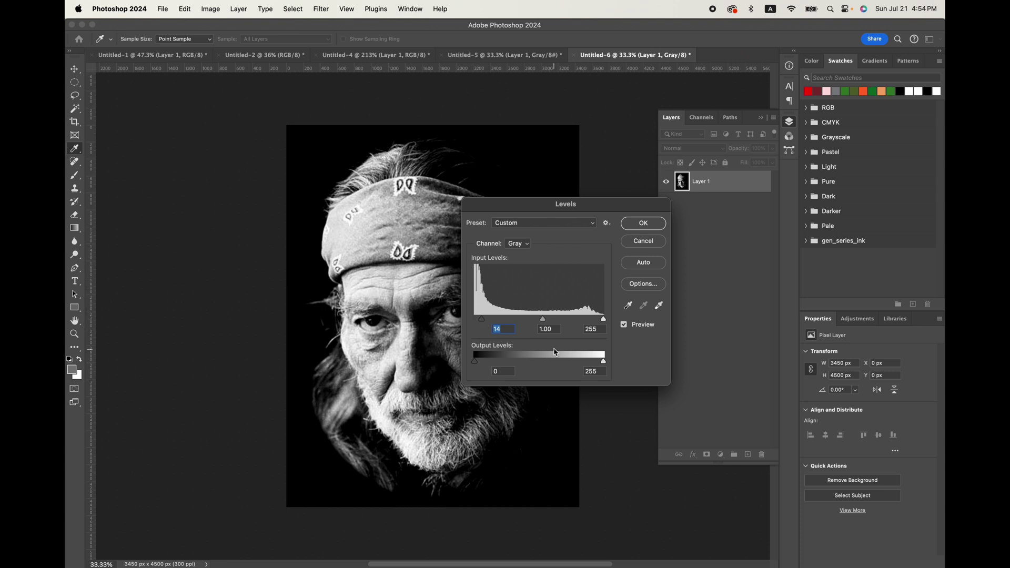
drag(603, 320, 503, 321)
Move the Levels dialog off the face and set the midtone gamma to 1.12
drag(597, 209, 662, 207)
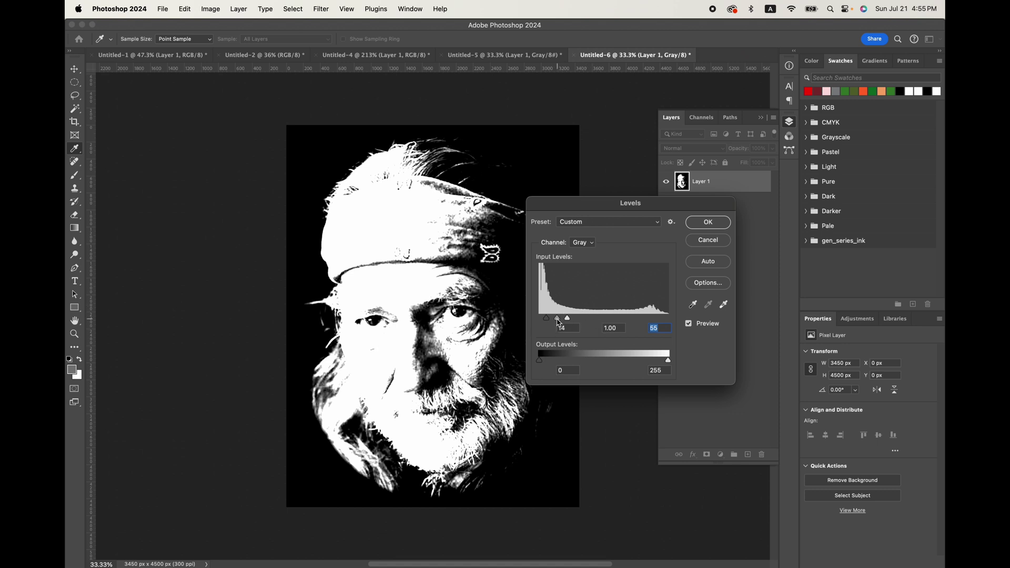
mouse_move(559, 323)
mouse_down()
mouse_move(550, 323)
mouse_move(559, 325)
mouse_up()
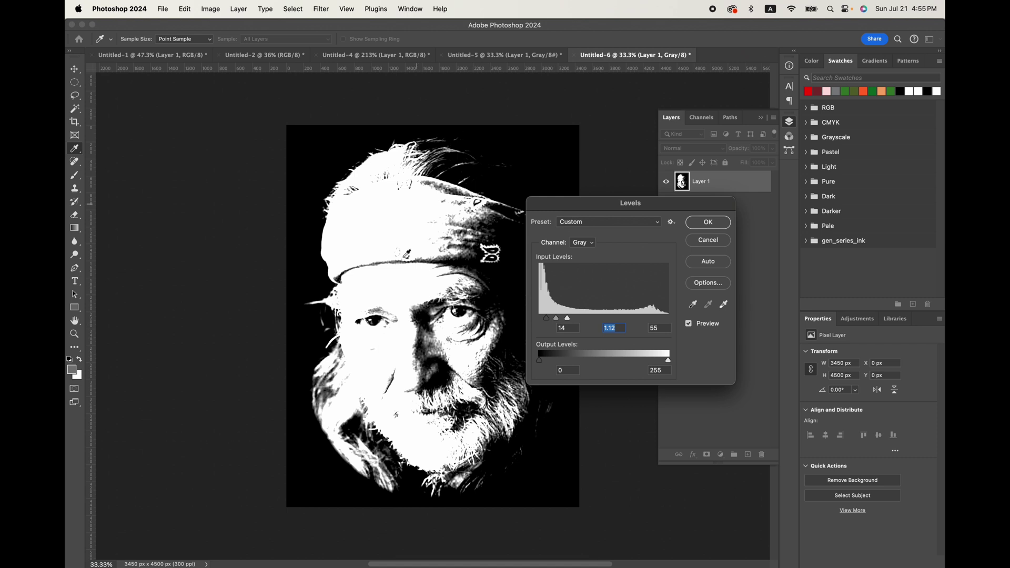
Apply the Levels adjustment and convert the image to Bitmap mode, flattening layers
click(710, 225)
click(209, 8)
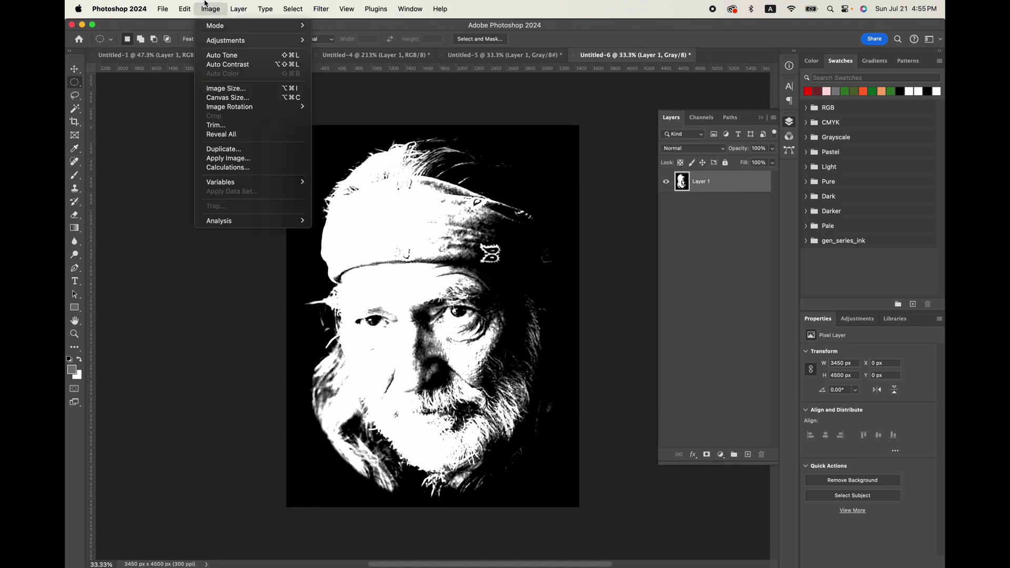
mouse_move(223, 26)
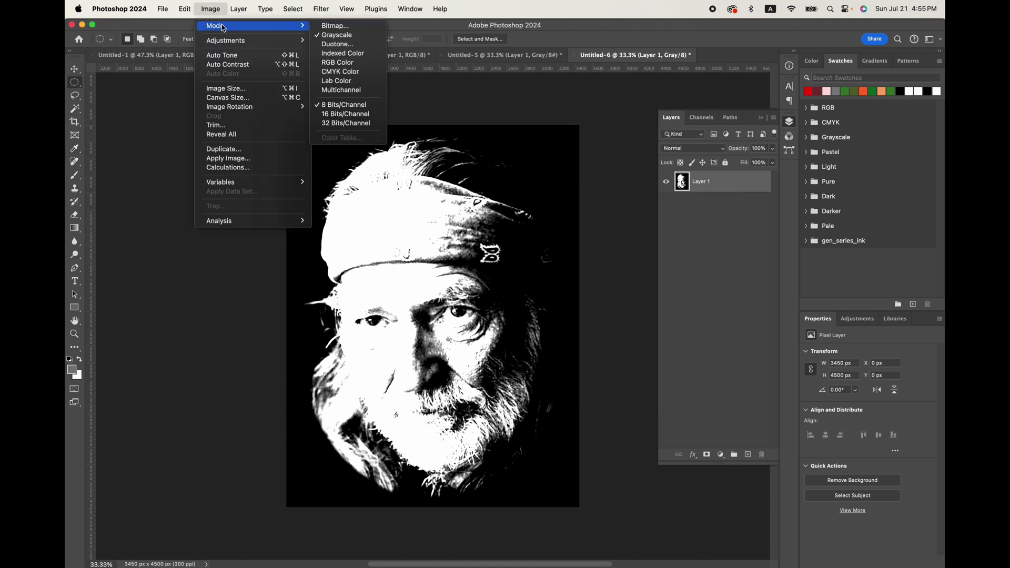
click(337, 28)
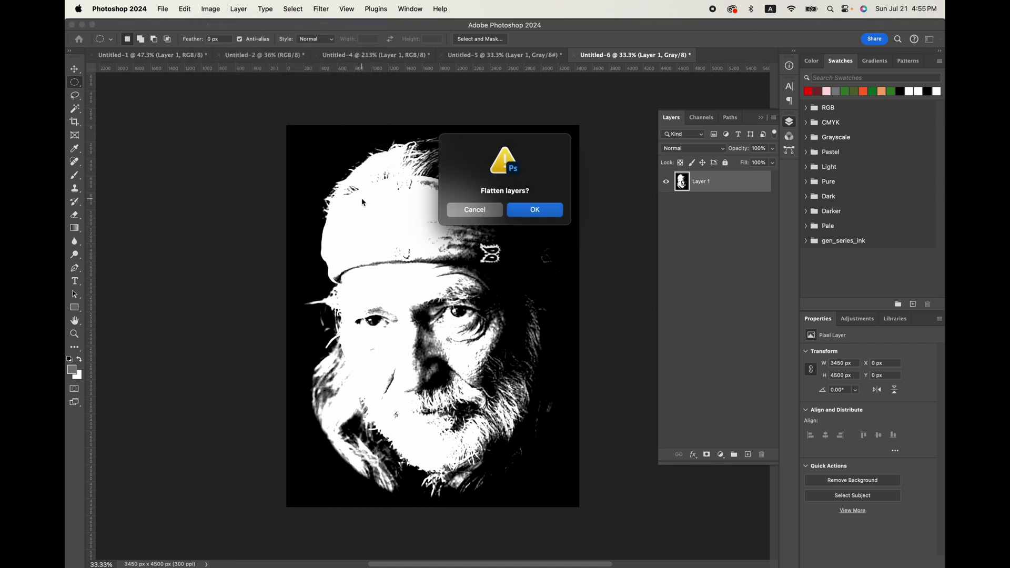
click(535, 210)
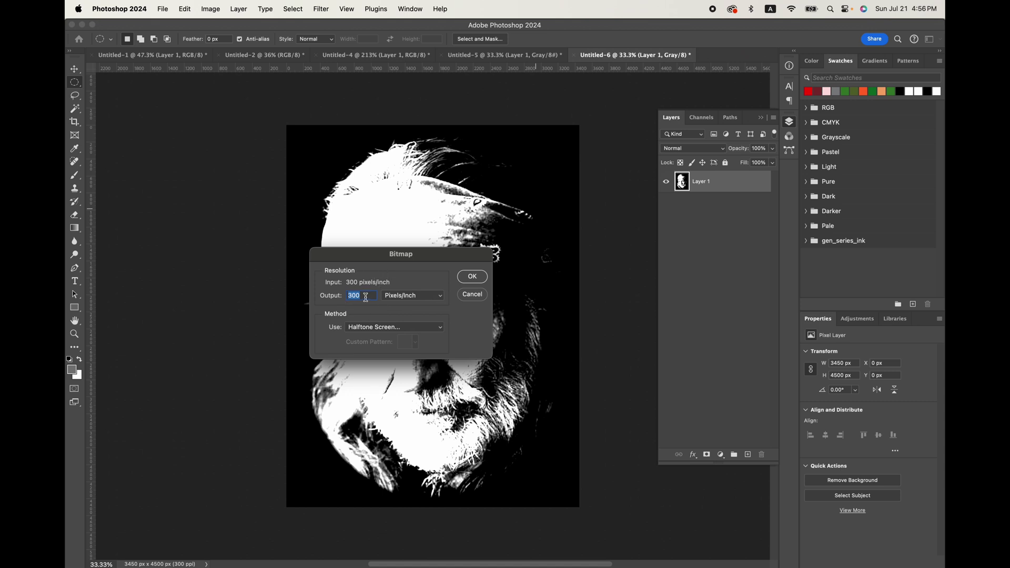
Use a Line halftone screen at 40 lines/inch and 26° with 300 ppi output
click(473, 277)
drag(399, 187, 414, 258)
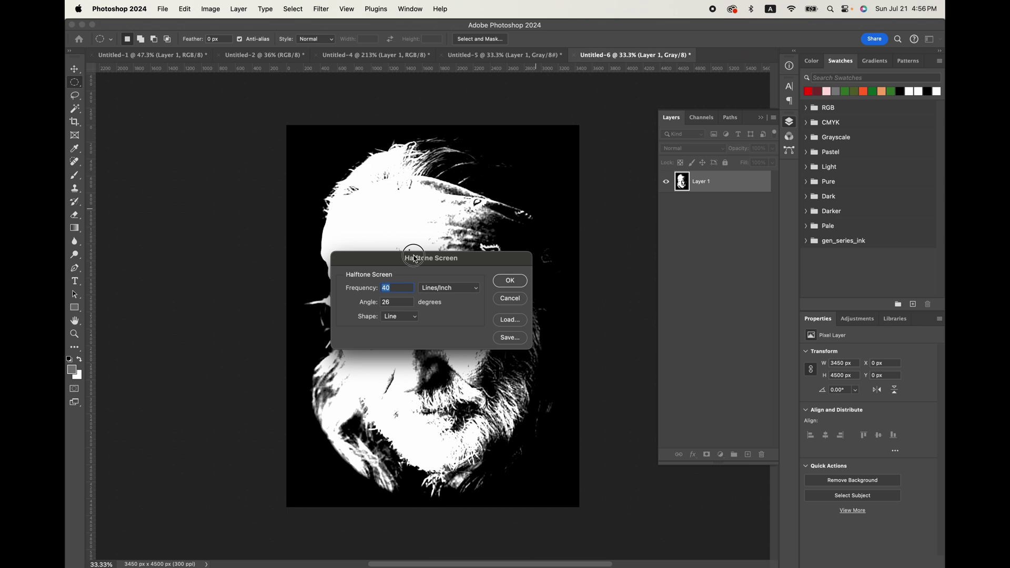
click(402, 320)
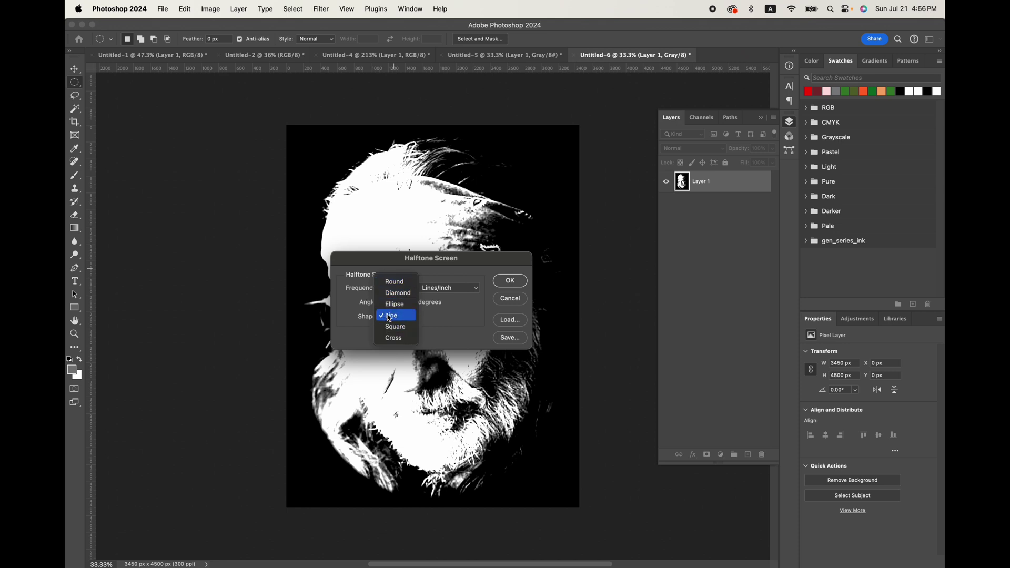
click(389, 318)
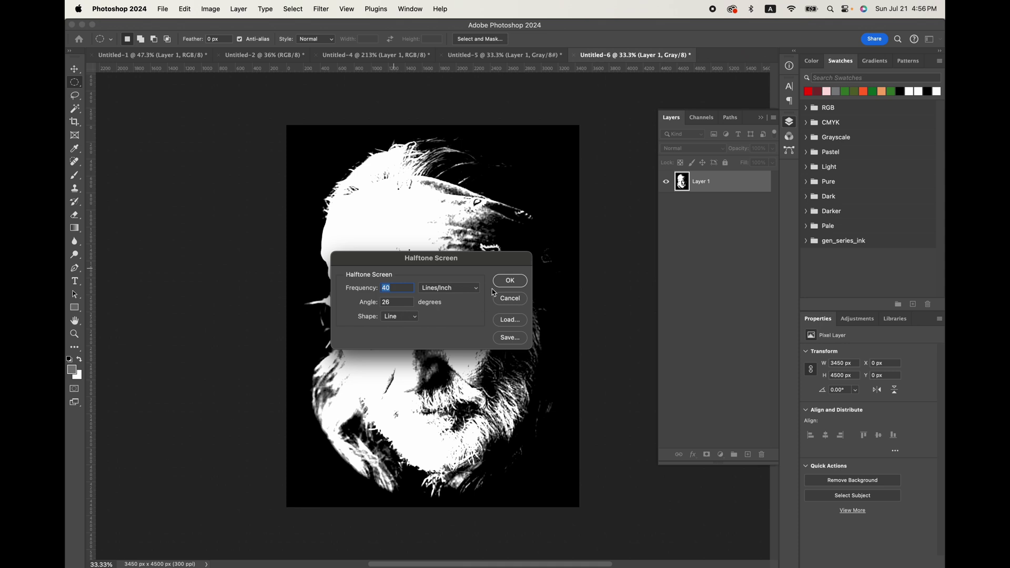
click(513, 285)
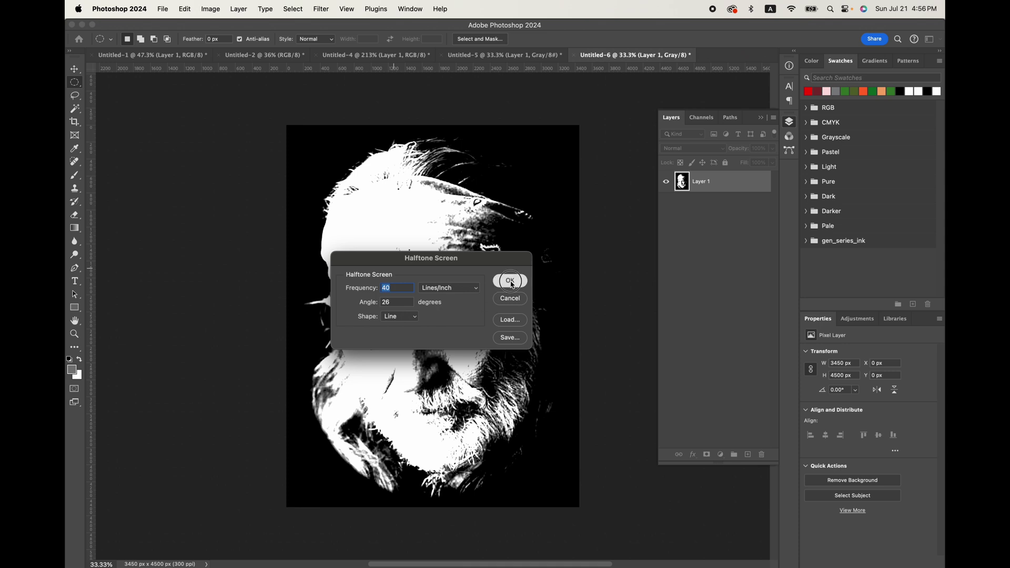
Zoom in to check the halftone lines, fit the canvas to screen, and select all
click(75, 334)
drag(434, 329, 524, 316)
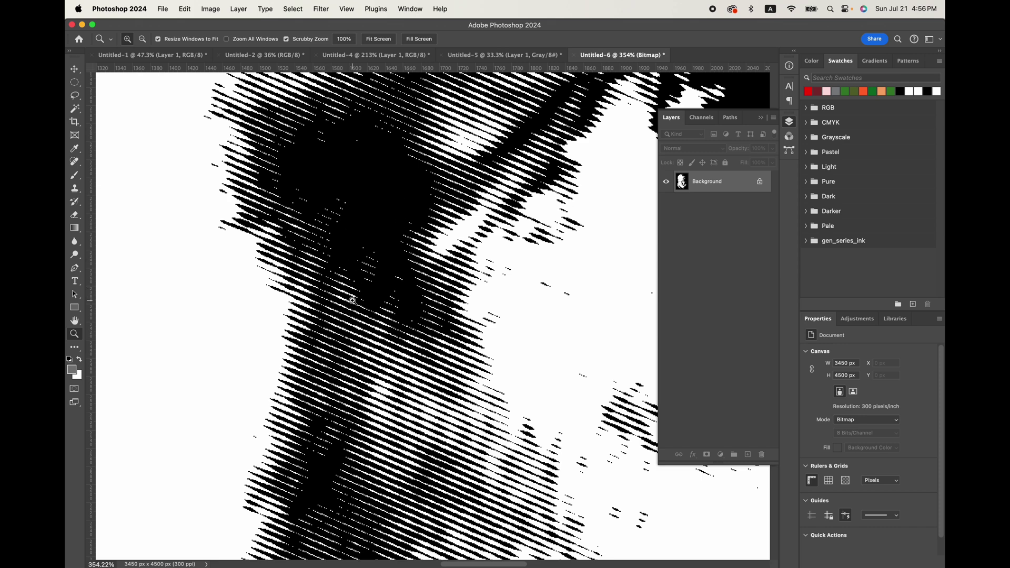
key(h)
key(super+0)
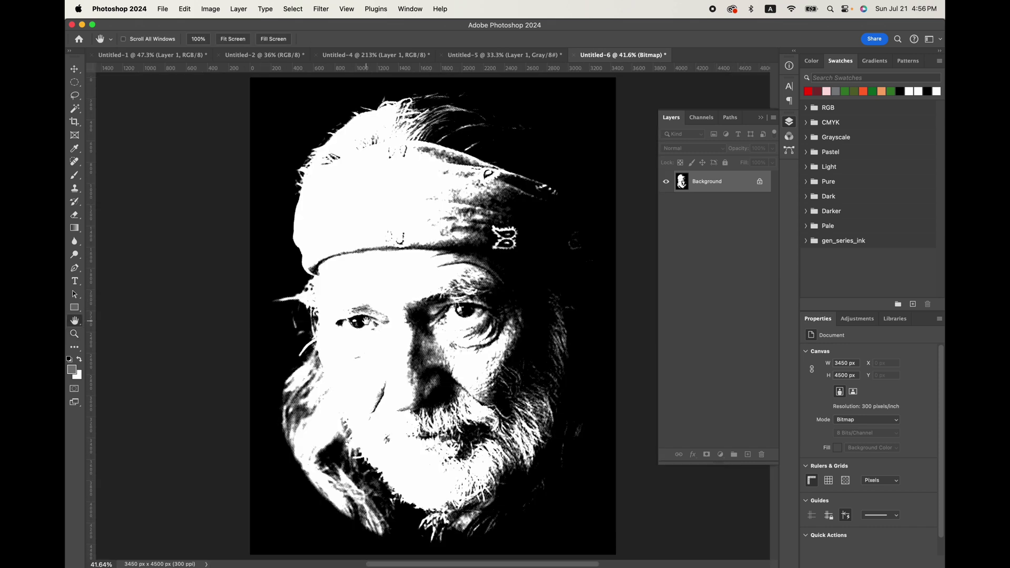
key(super+a)
click(185, 9)
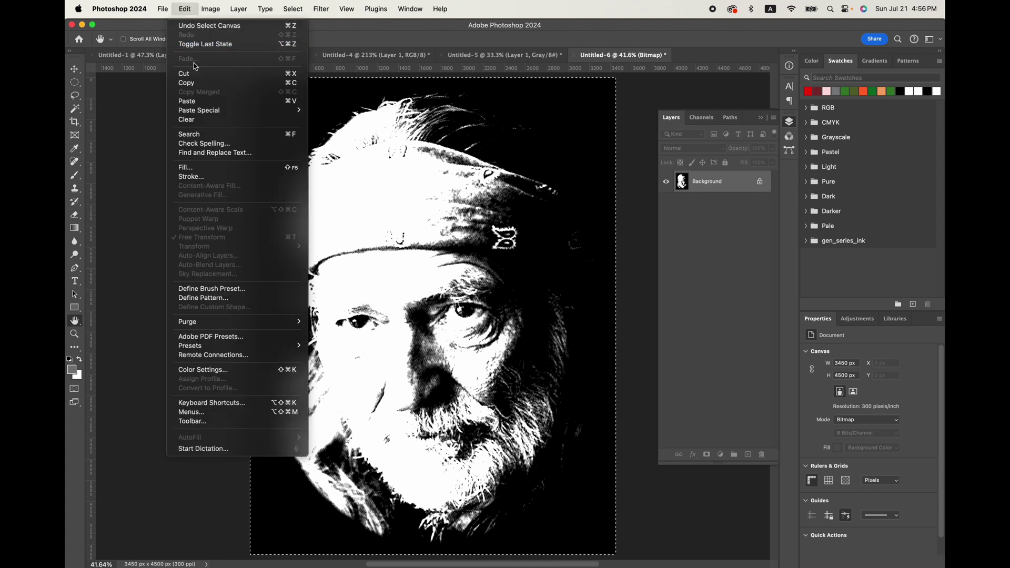
Copy the bitmap, add a layer mask to the Untitled-2 portrait, and paste the halftone into it
click(198, 83)
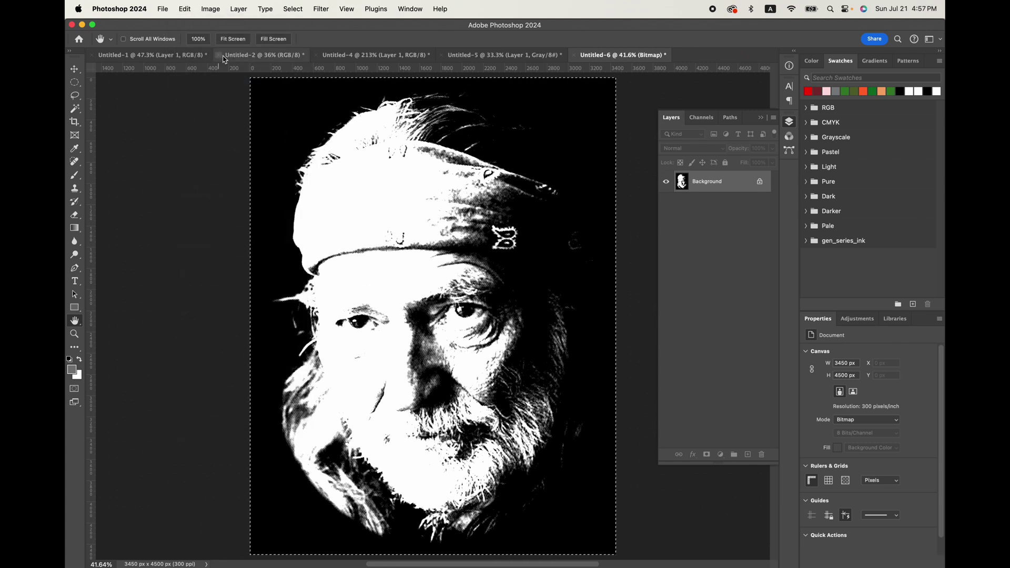
click(262, 57)
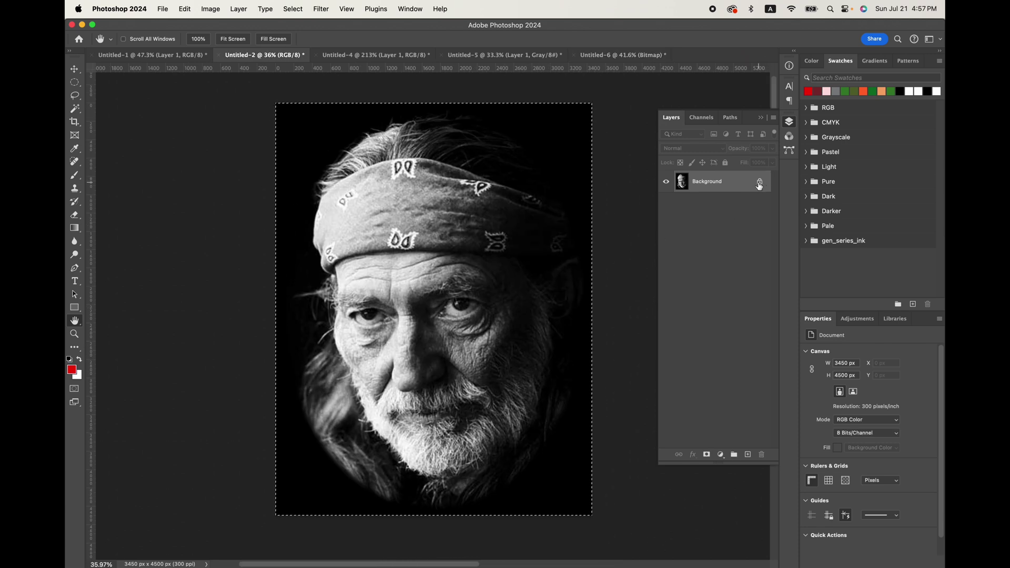
click(706, 455)
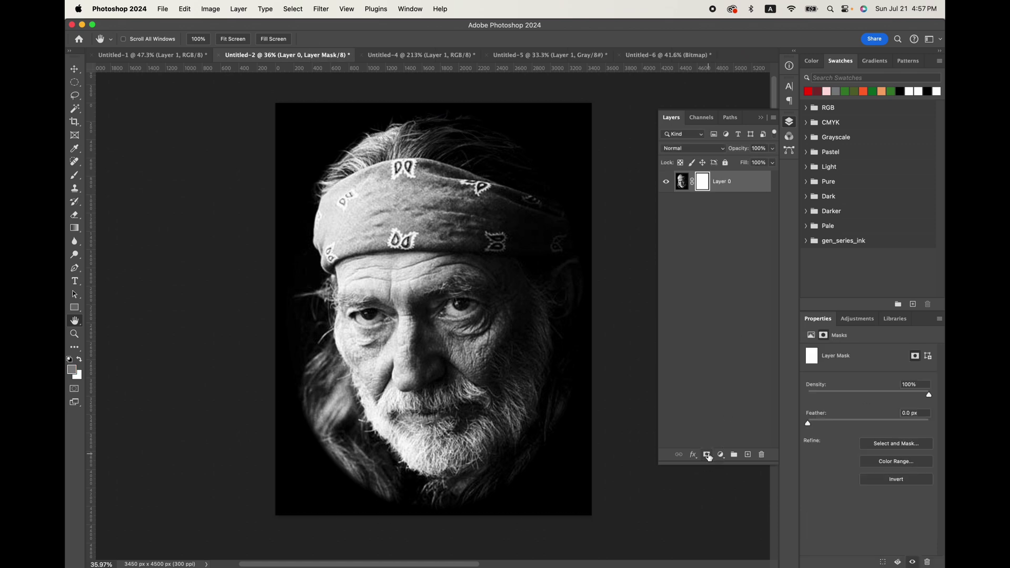
alt+click(703, 183)
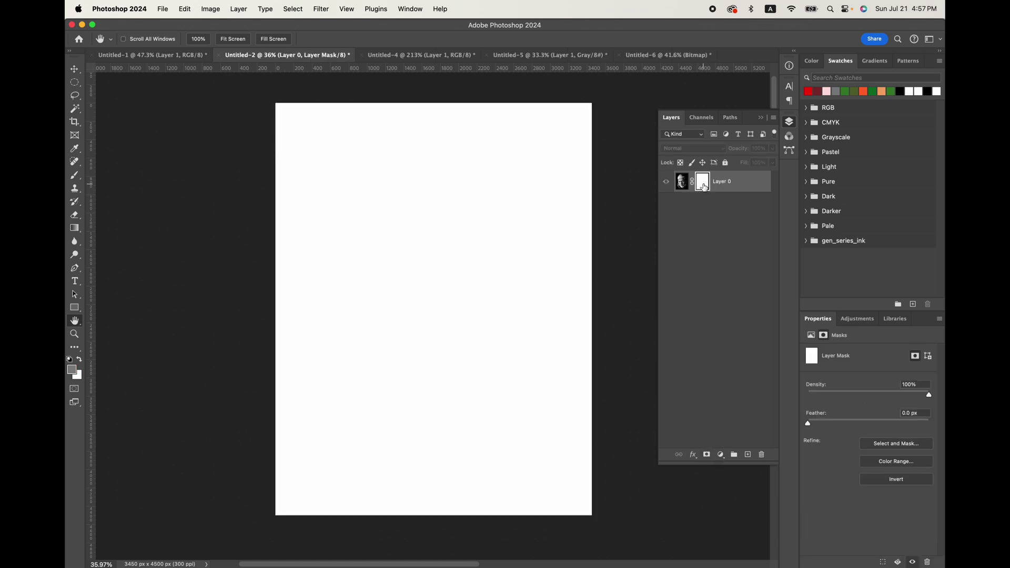
key(super+v)
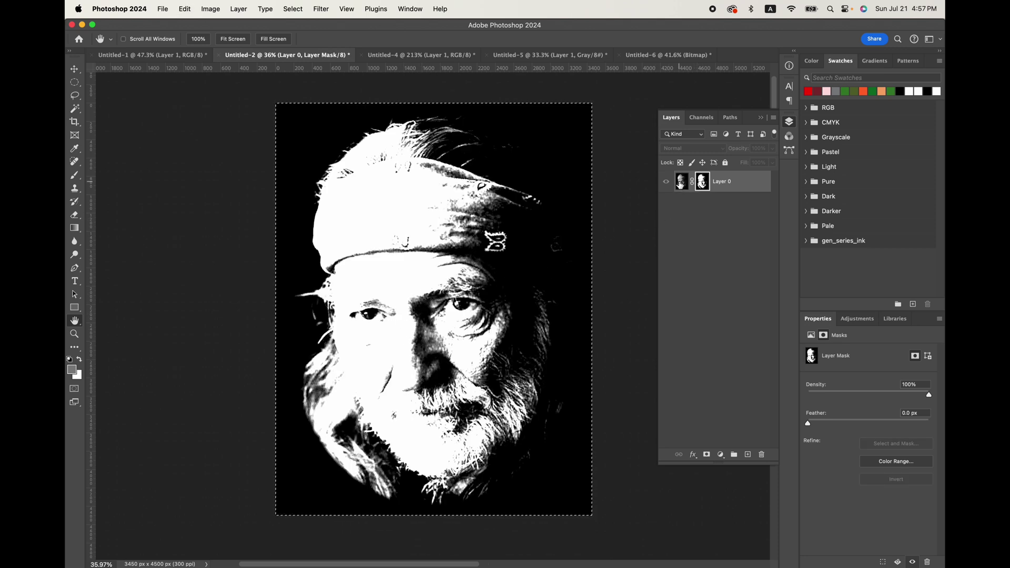
Target the portrait pixels, deselect, and add a new empty layer beneath the portrait
click(681, 183)
click(681, 183)
key(super+d)
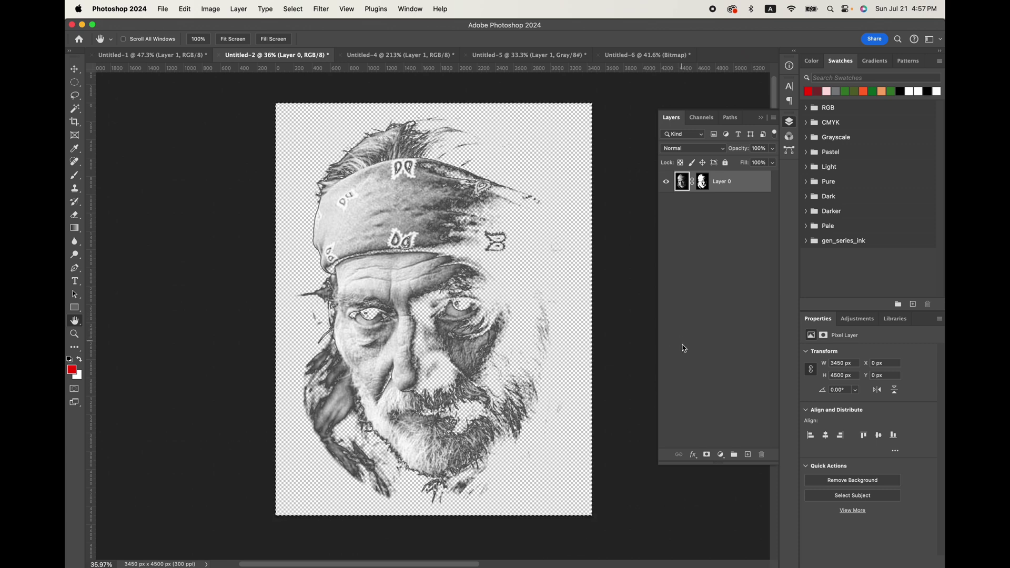
click(747, 455)
drag(699, 183, 724, 220)
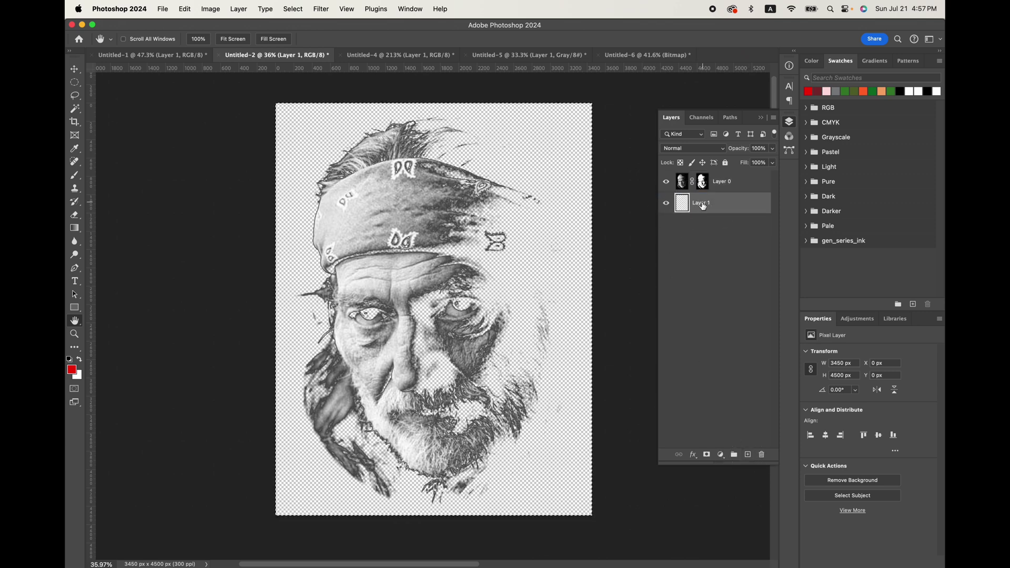
Fill the new layer with black via Edit > Fill and leave it hidden
click(178, 5)
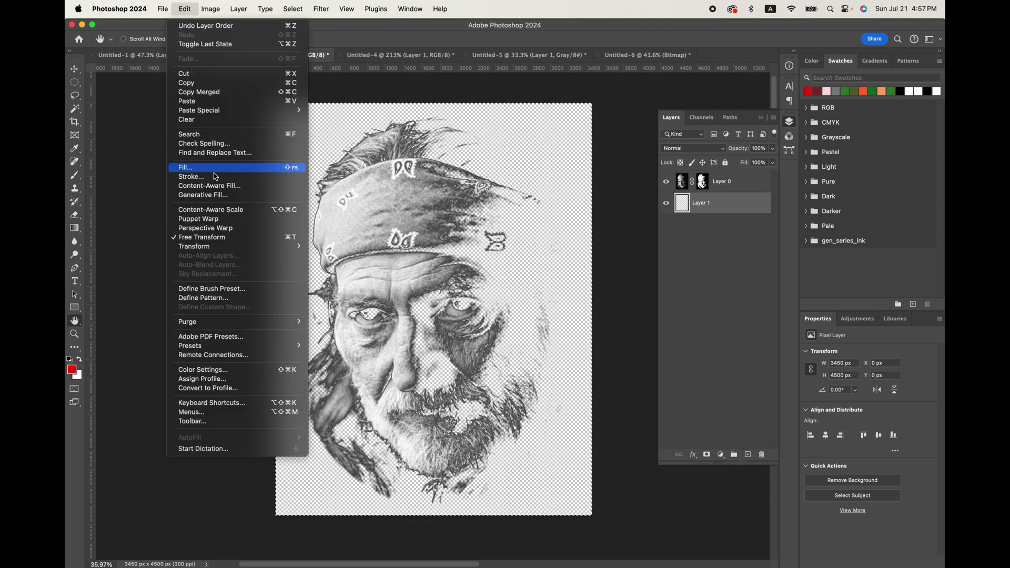
click(259, 168)
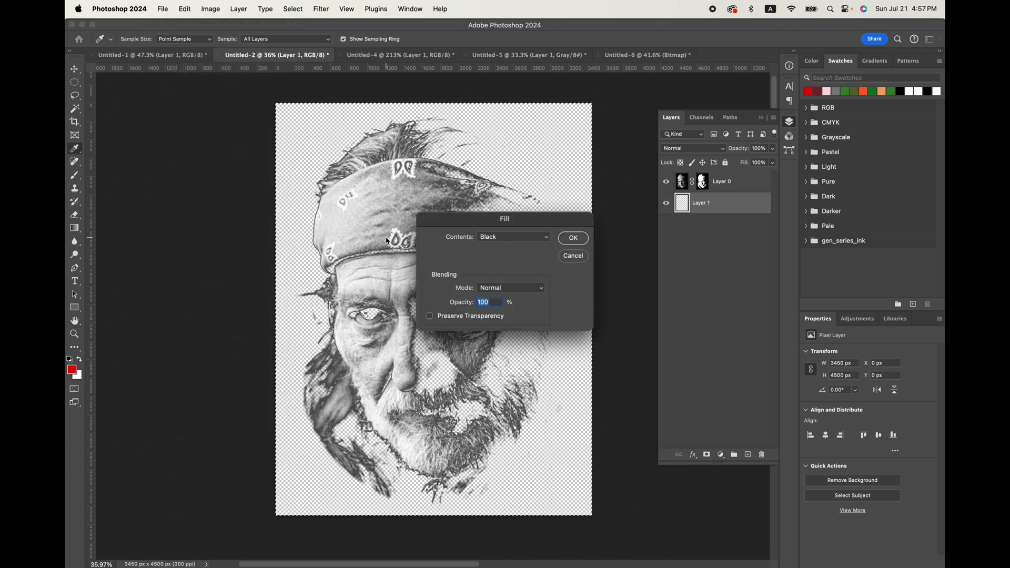
click(573, 238)
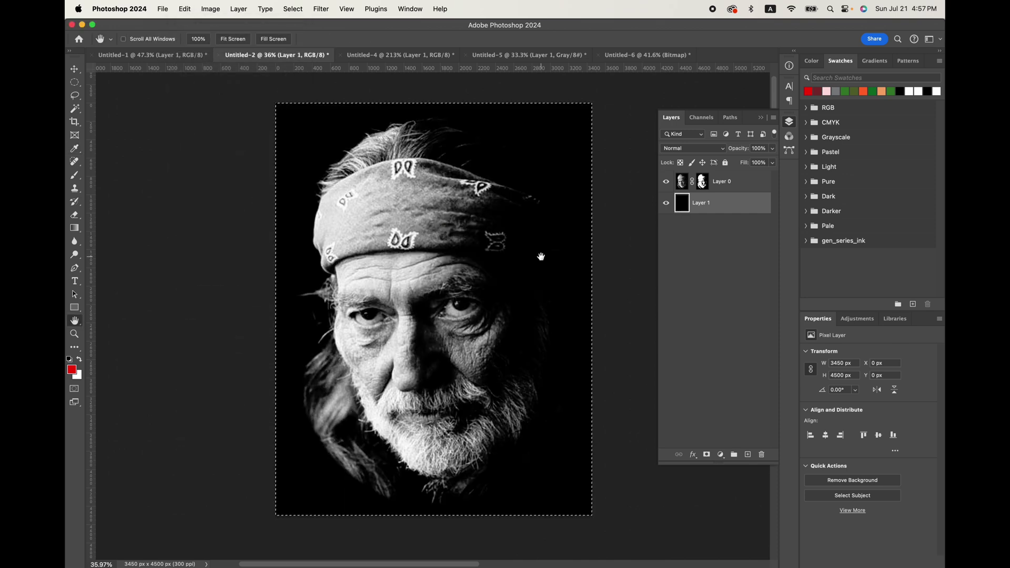
click(665, 204)
click(666, 203)
click(666, 203)
click(666, 203)
click(666, 204)
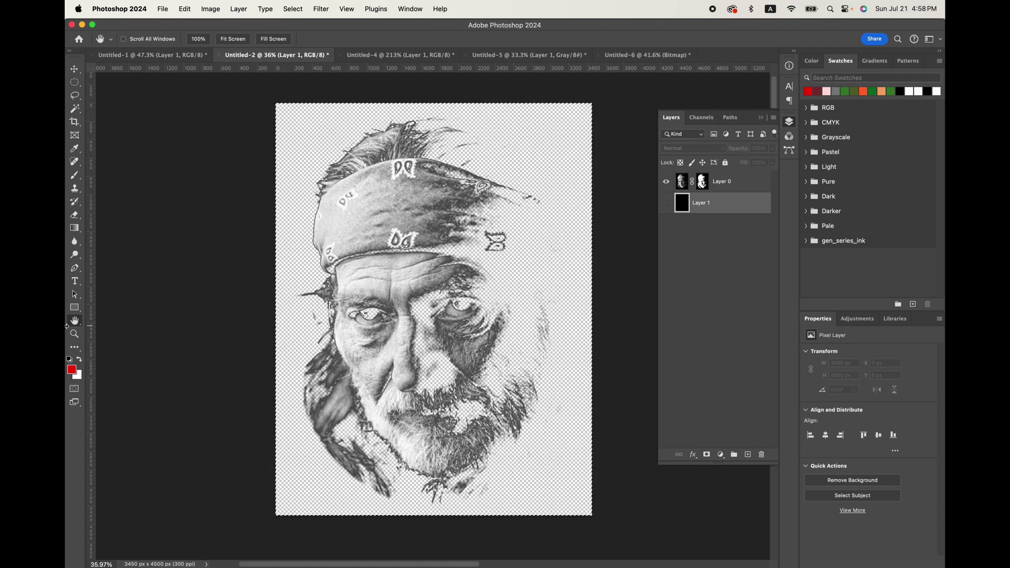
Zoom in on the face's halftone edges, then fit the whole portrait back on screen
click(74, 333)
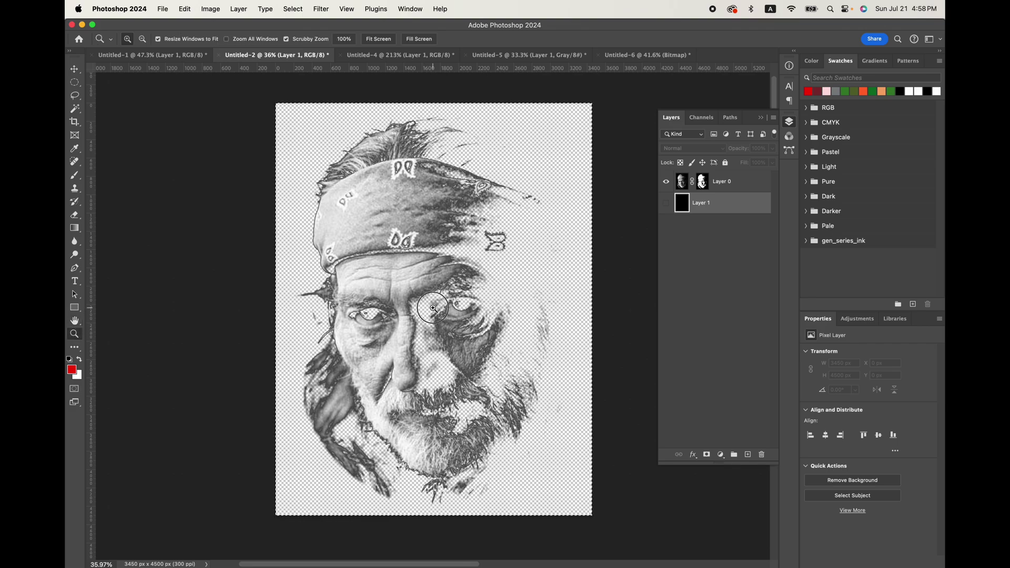
drag(434, 308, 380, 405)
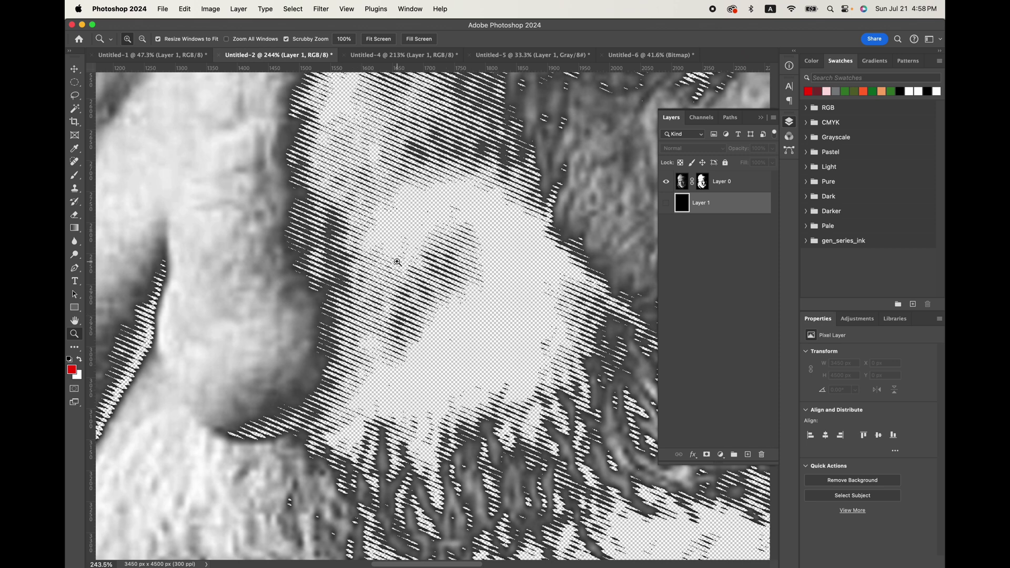
key(h)
key(super+0)
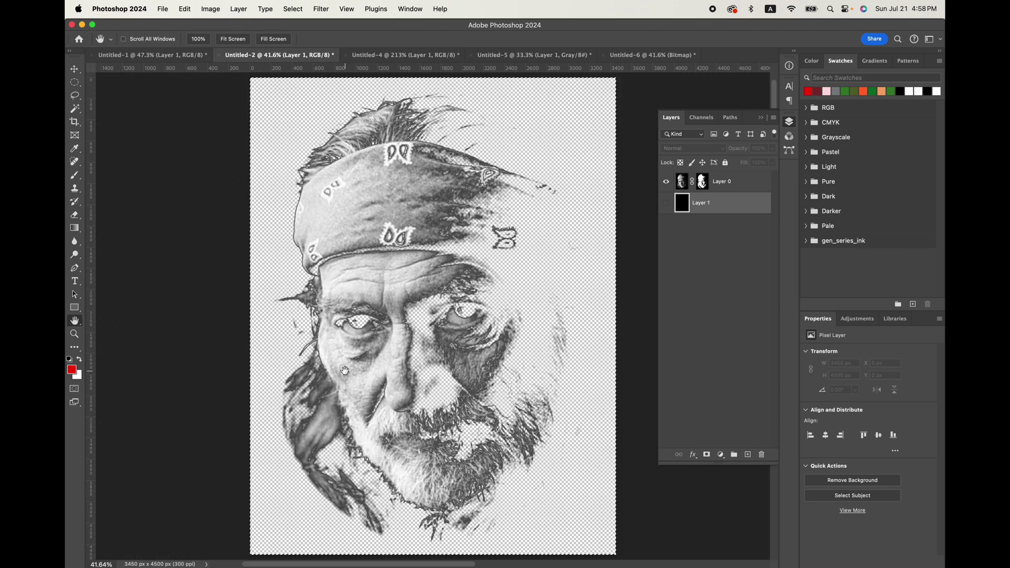
Inspect the fringe left of the face against black Layer 1, then target Layer 0's mask
click(74, 333)
drag(270, 321, 338, 323)
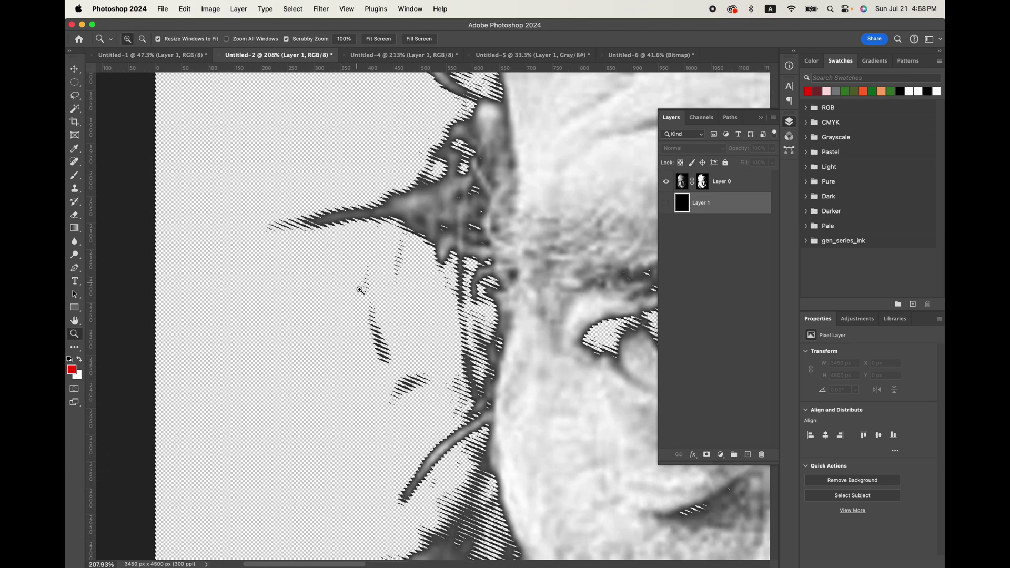
click(666, 207)
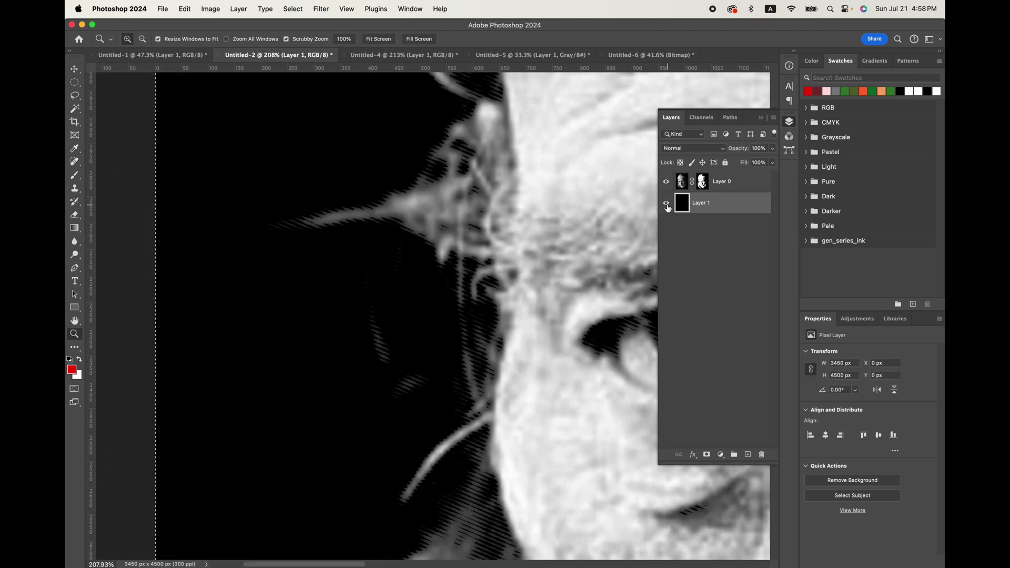
click(667, 207)
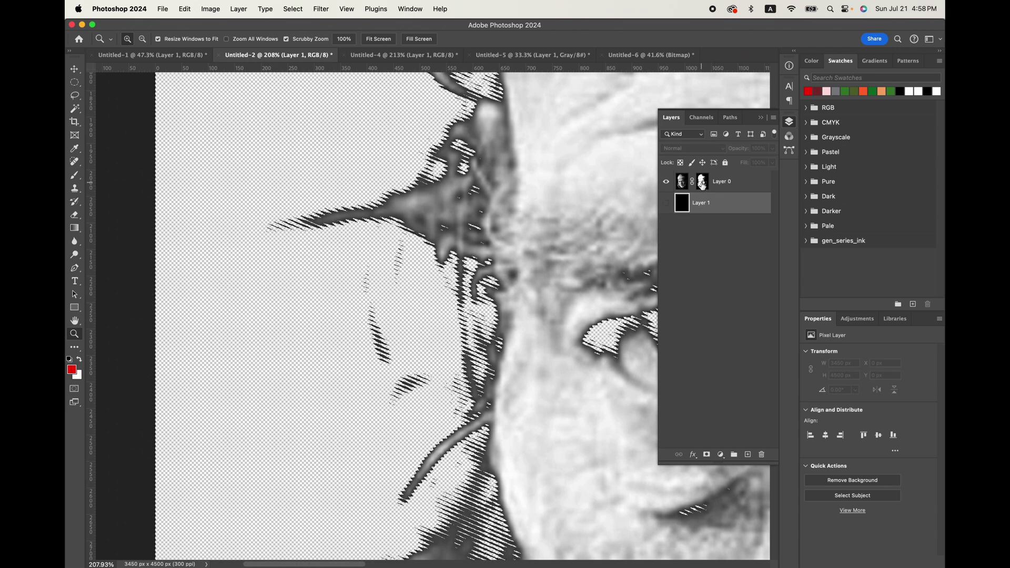
click(705, 189)
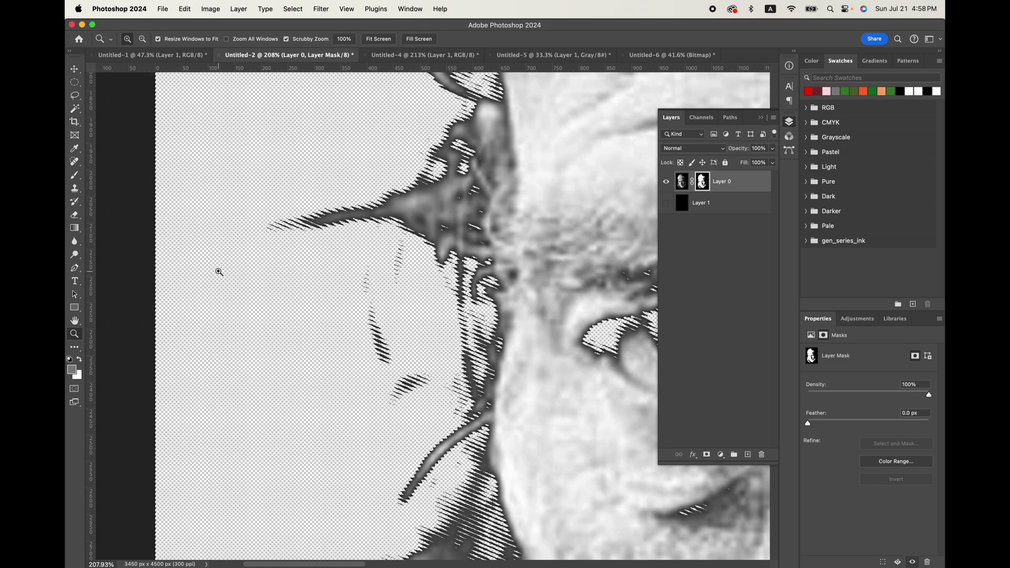
Switch to the Brush and set the foreground colour to black
key(b)
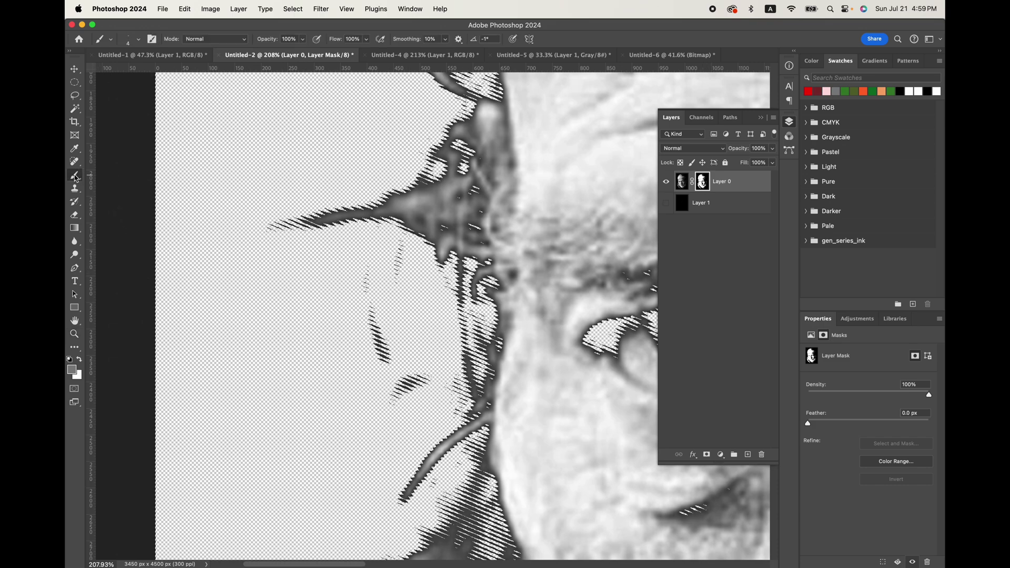
click(72, 369)
drag(569, 289, 519, 365)
key(Return)
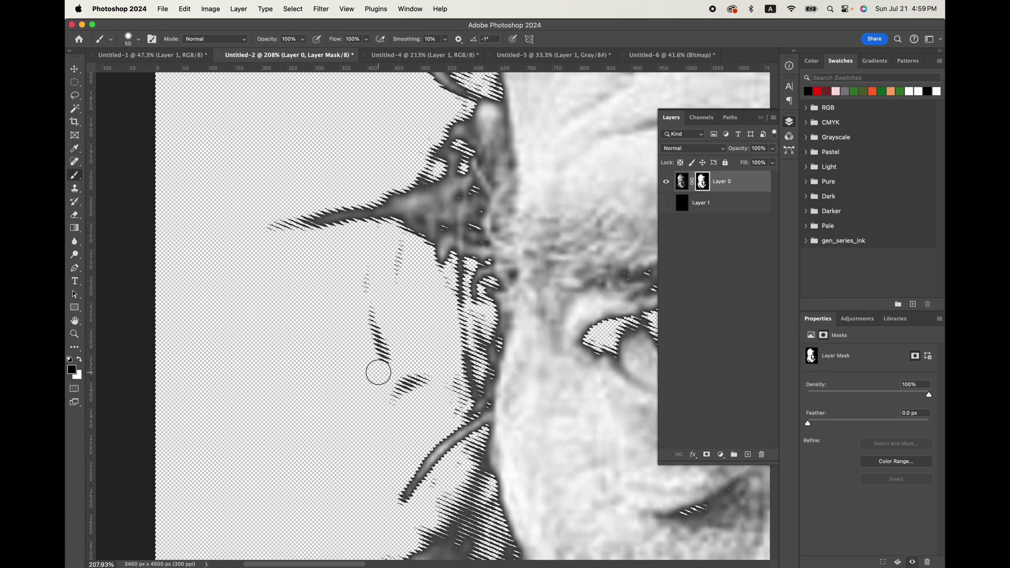
Paint out stray hatch marks beside the face and the faint streak right of the beard
mouse_move(369, 307)
mouse_down()
mouse_move(369, 252)
mouse_move(364, 277)
mouse_move(396, 287)
mouse_move(398, 247)
mouse_move(388, 286)
mouse_move(421, 374)
mouse_move(395, 402)
mouse_move(408, 384)
mouse_move(376, 356)
mouse_move(284, 345)
mouse_move(271, 292)
mouse_move(268, 321)
mouse_up()
scroll(322, 386, right, 10)
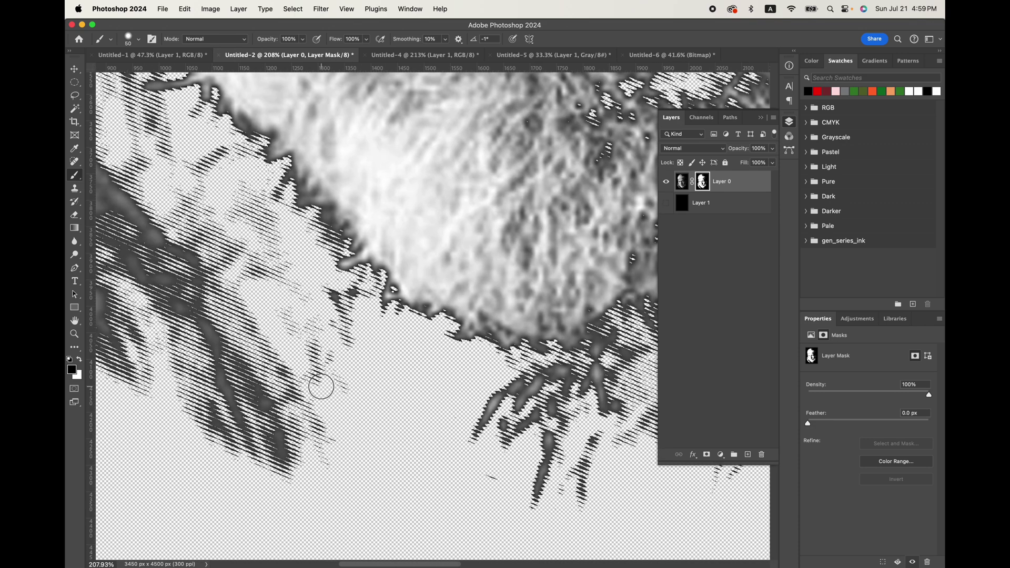
scroll(321, 387, down, 5)
scroll(321, 386, right, 3)
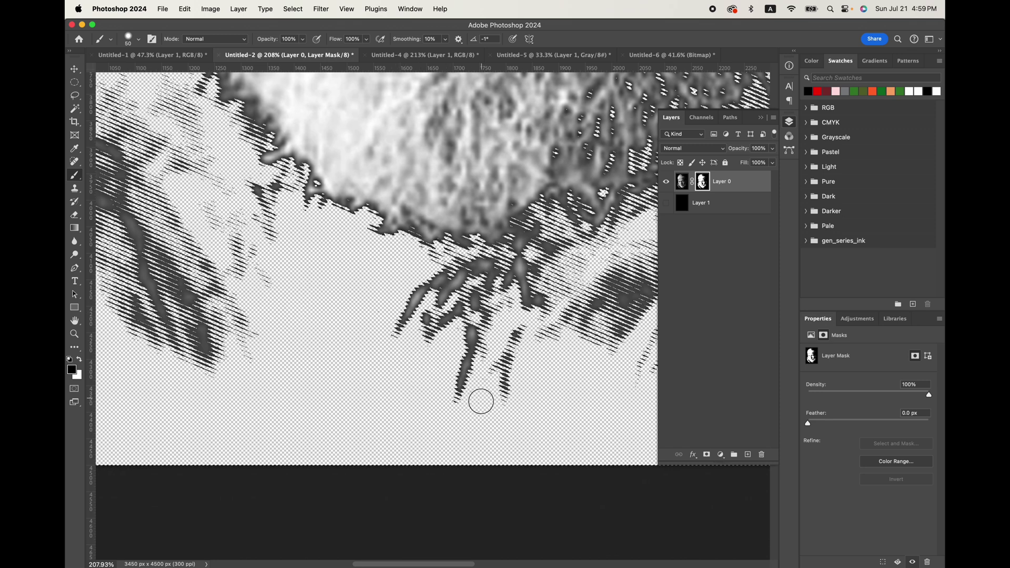
scroll(565, 425, right, 12)
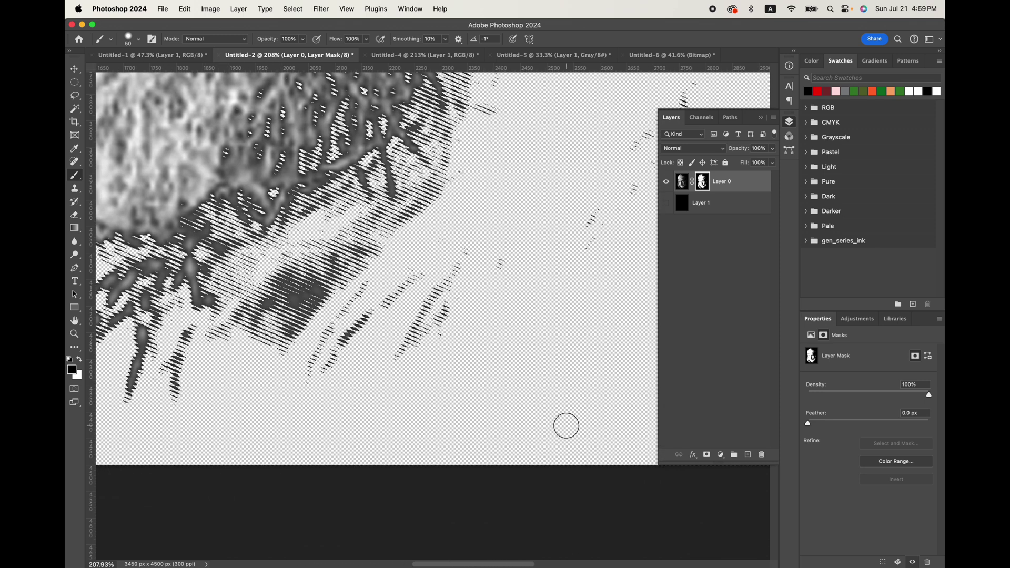
scroll(566, 425, right, 2)
key(super+minus)
key(super+minus)
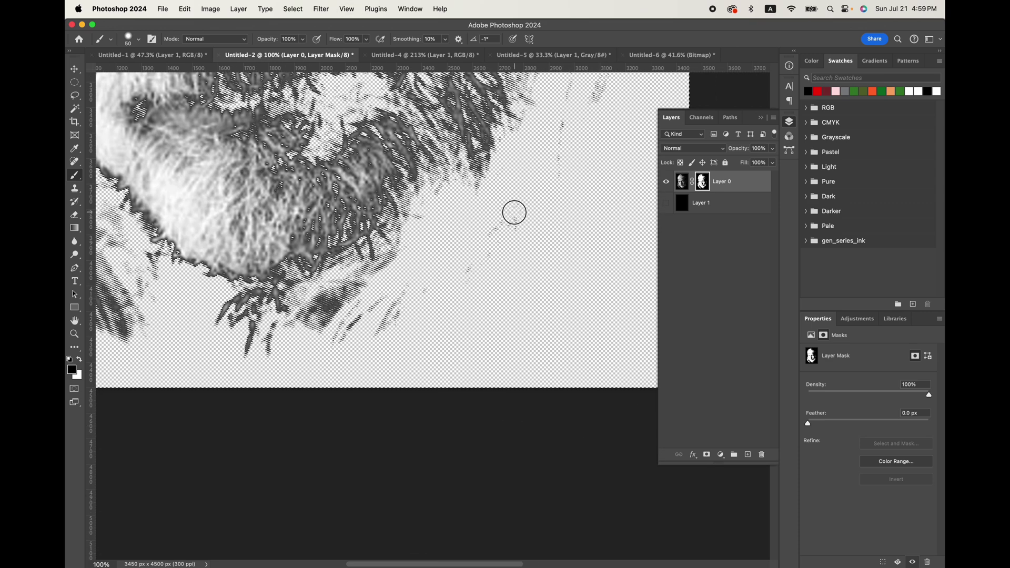
mouse_move(513, 214)
mouse_down()
mouse_move(470, 259)
mouse_move(488, 254)
mouse_move(381, 330)
mouse_up()
Paint out speckles right of the eye and recheck remaining marks against the black layer
scroll(501, 351, up, 10)
scroll(500, 351, right, 4)
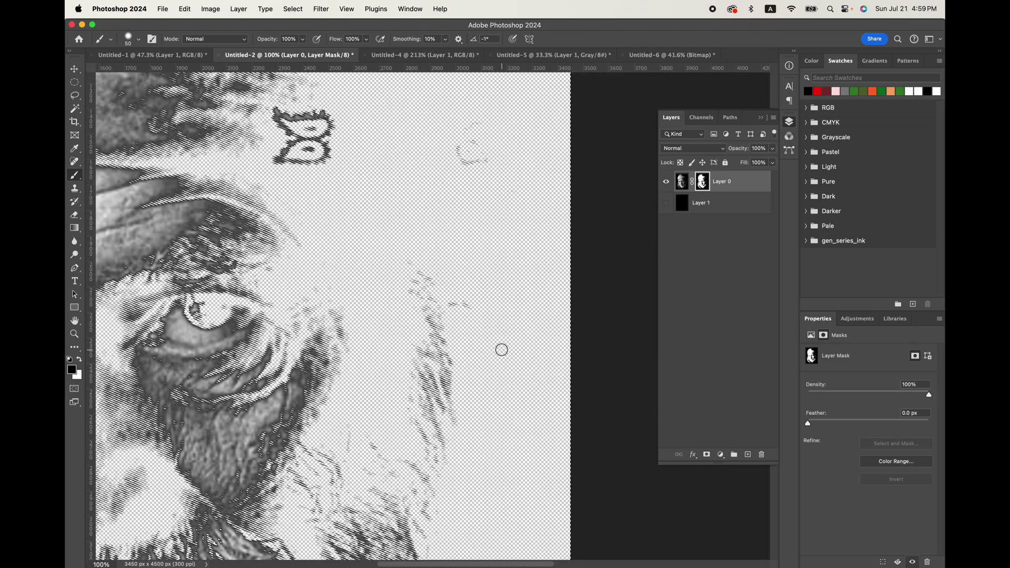
scroll(501, 350, up, 3)
mouse_move(457, 374)
mouse_down()
mouse_move(468, 356)
mouse_move(453, 356)
mouse_up()
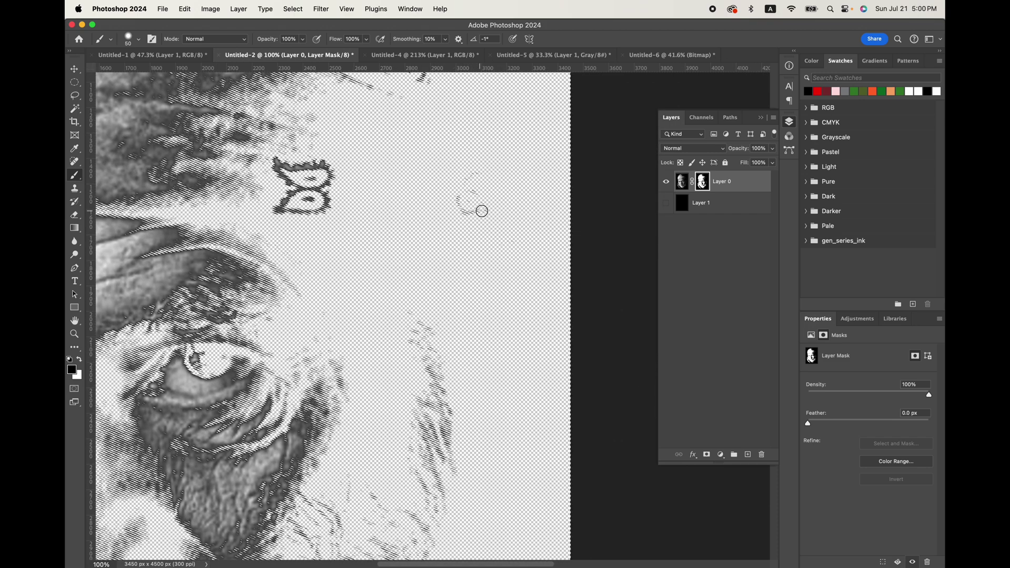
click(666, 204)
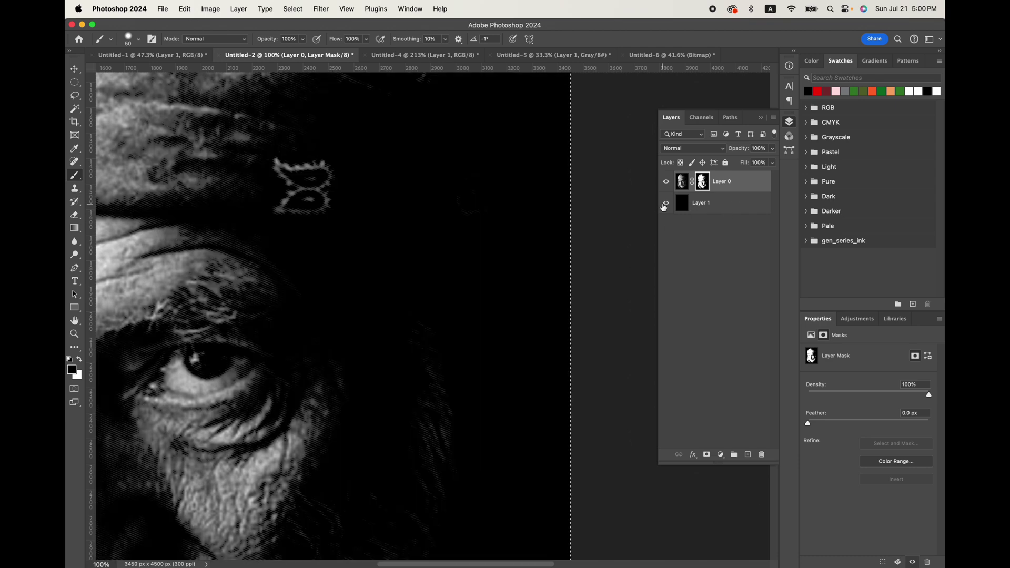
click(665, 204)
click(665, 205)
click(665, 205)
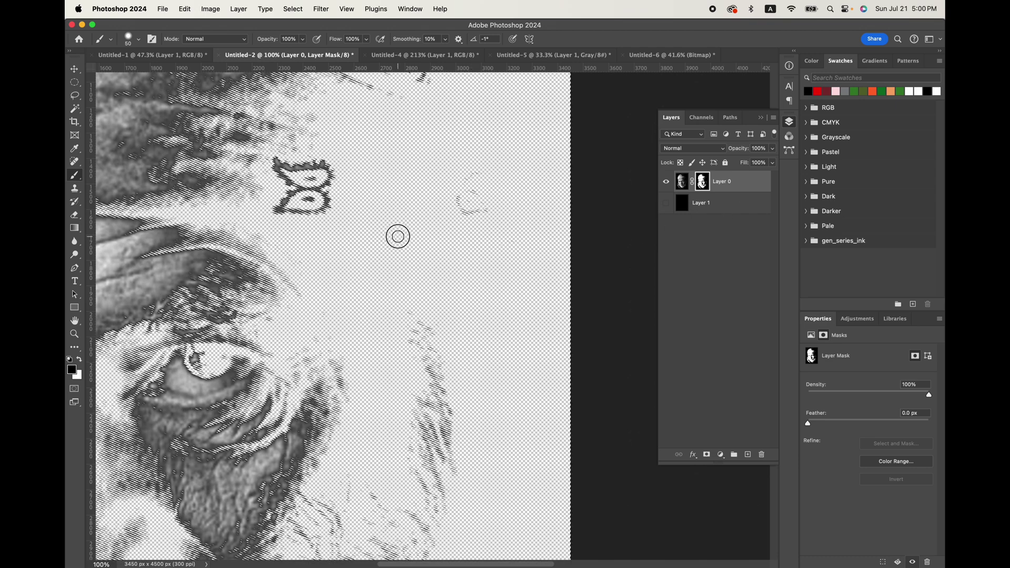
Paint out the stray speckles right of the bandana
mouse_move(444, 216)
mouse_down()
mouse_move(486, 204)
mouse_move(449, 194)
mouse_move(459, 202)
mouse_move(474, 177)
mouse_move(477, 213)
mouse_move(464, 169)
mouse_up()
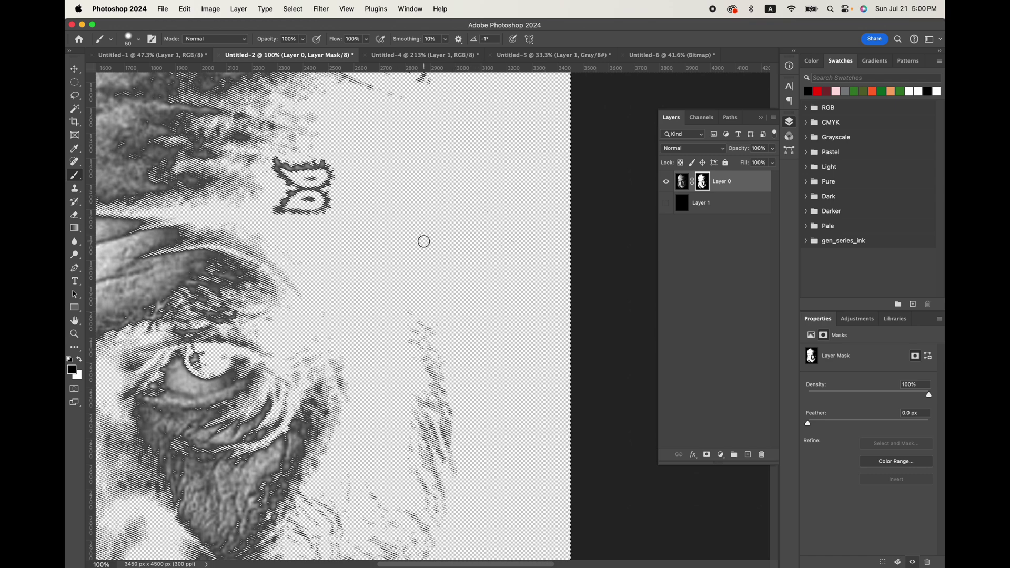
scroll(423, 242, up, 10)
scroll(423, 241, left, 2)
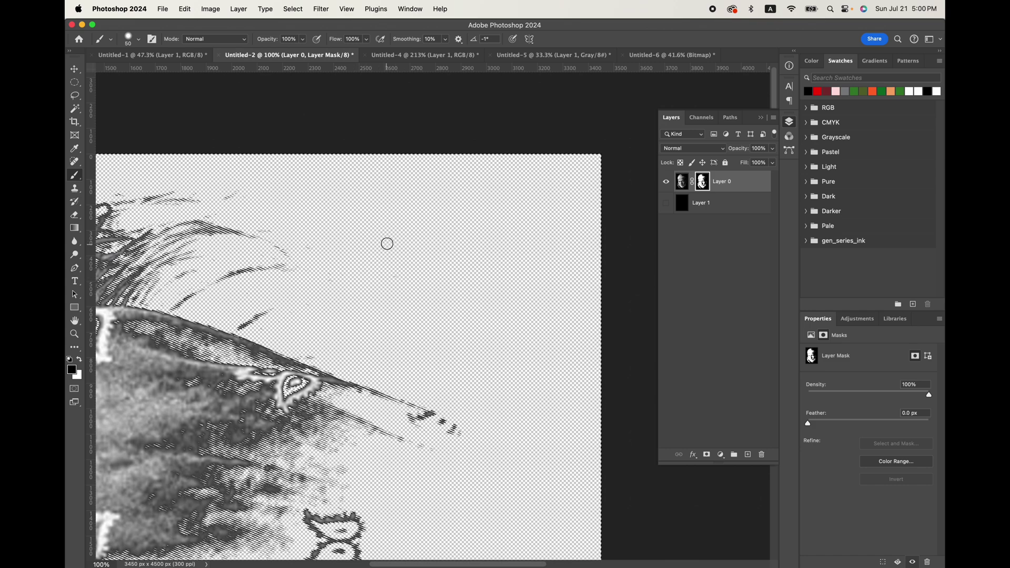
scroll(385, 241, left, 9)
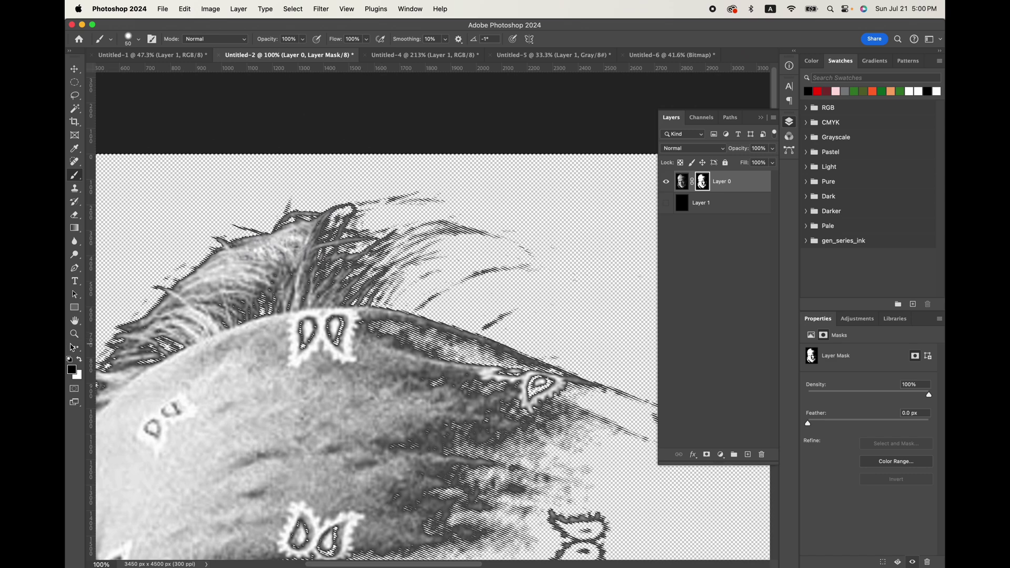
Fit the portrait on screen and review the cleanup against the black layer
double_click(74, 321)
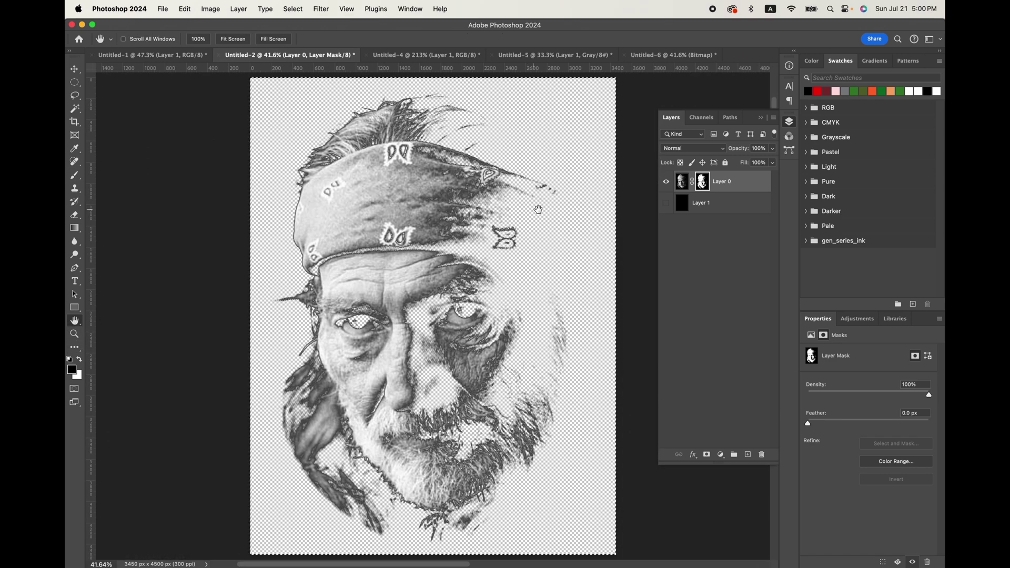
click(666, 205)
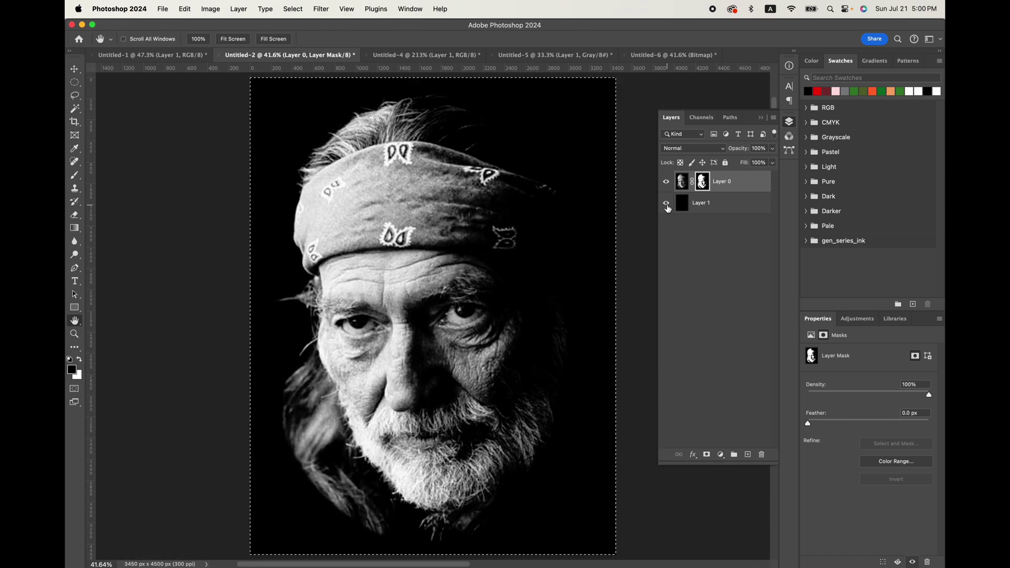
click(666, 206)
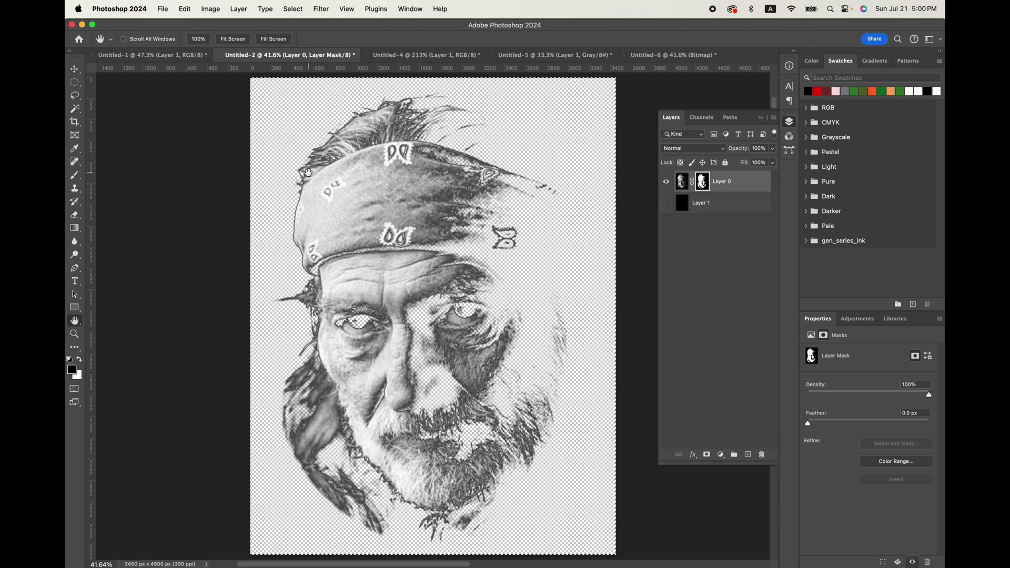
Quick Export the portrait as a transparent PNG, then switch to the Untitled-4 mockup
click(164, 9)
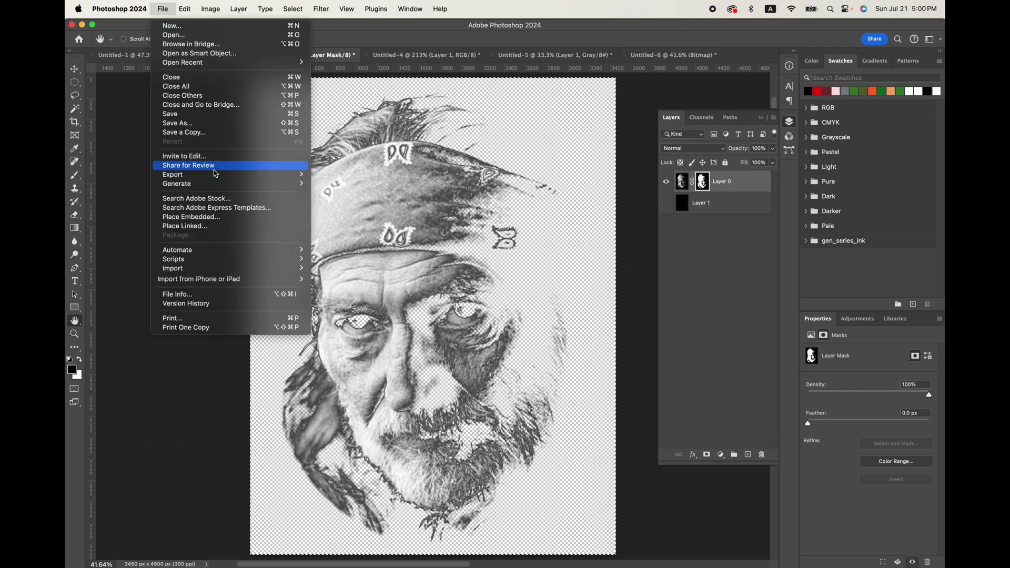
mouse_move(216, 176)
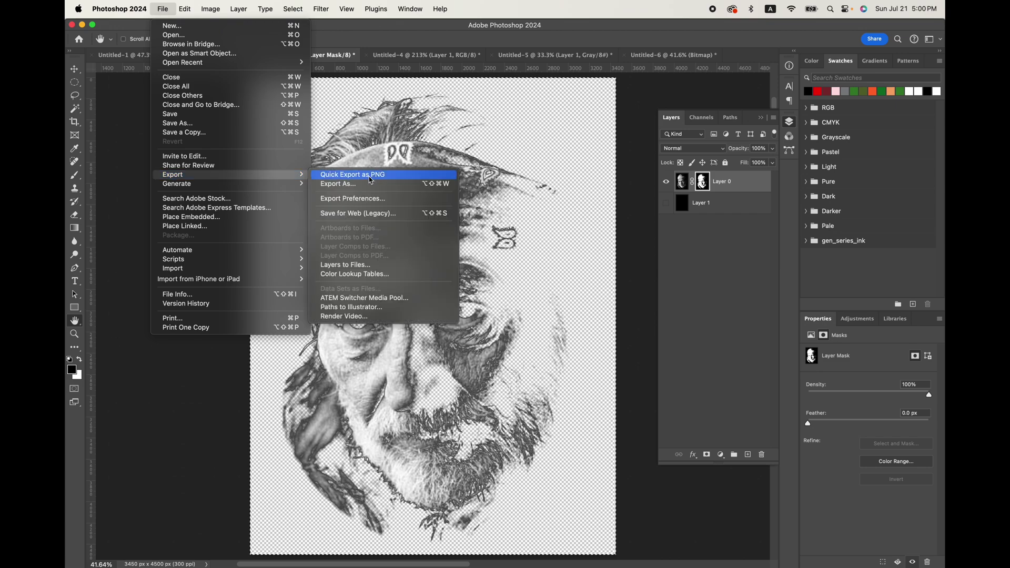
click(427, 56)
click(428, 57)
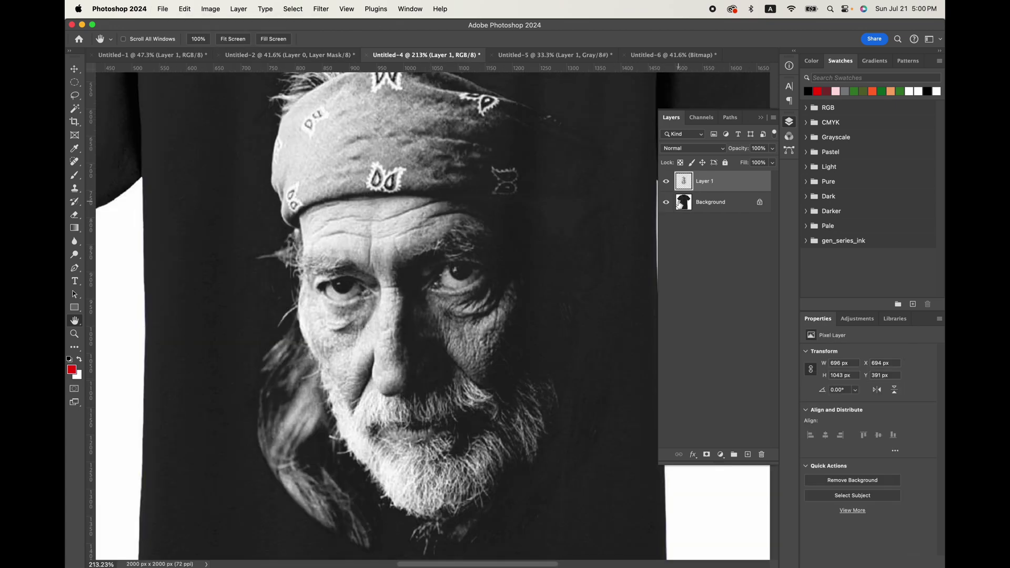
click(665, 203)
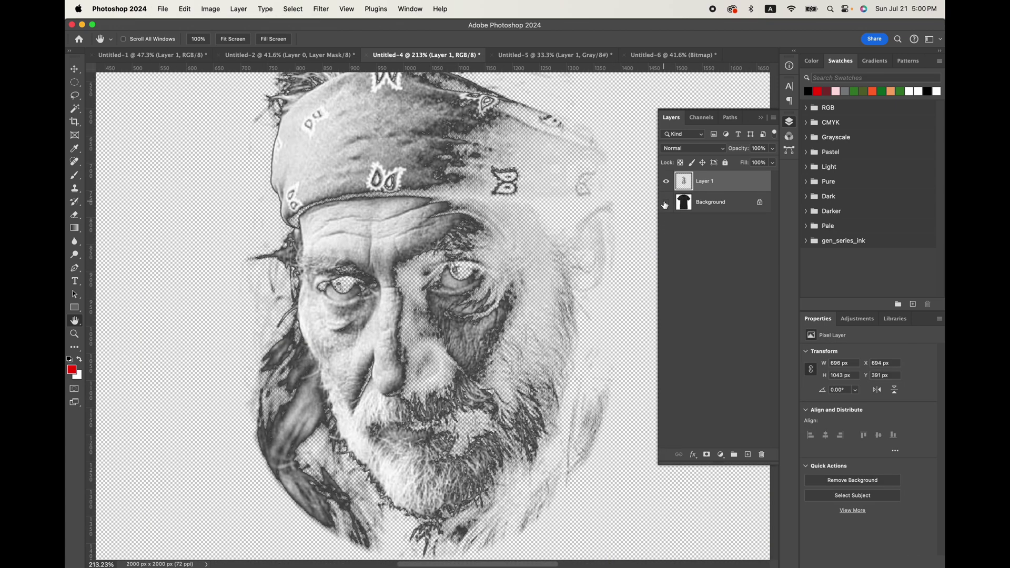
key(super+1)
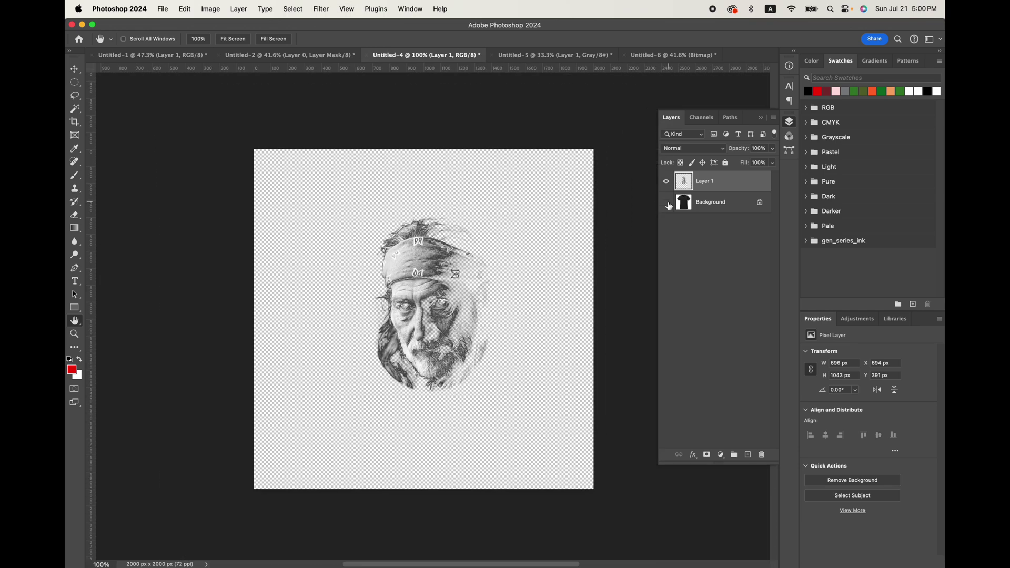
click(665, 205)
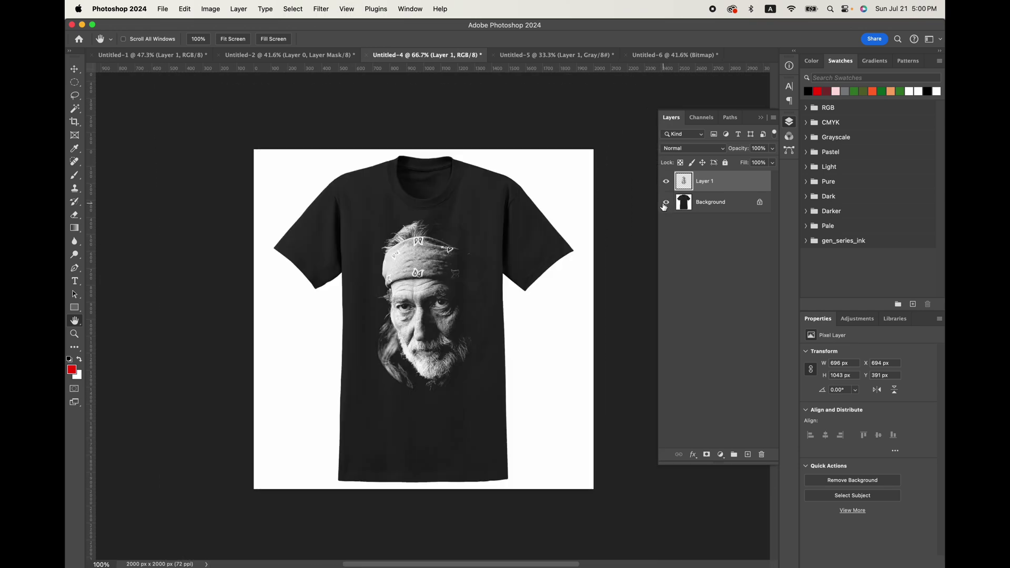